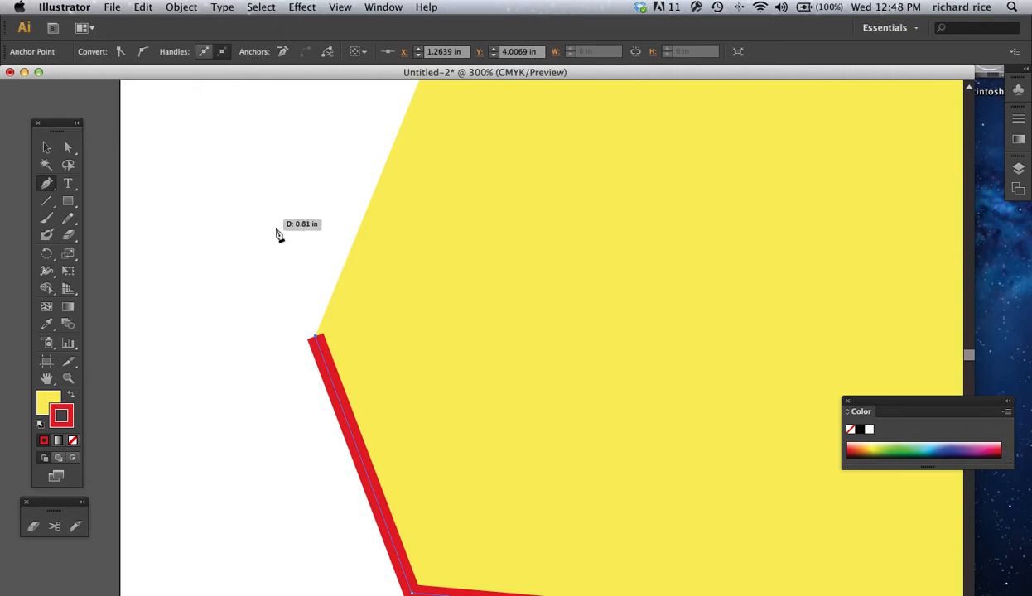
- Select the open endpoint at the left tip of the yellow shape's red path with the Direct Selection tool
left_click(318, 342)
left_click(70, 147)
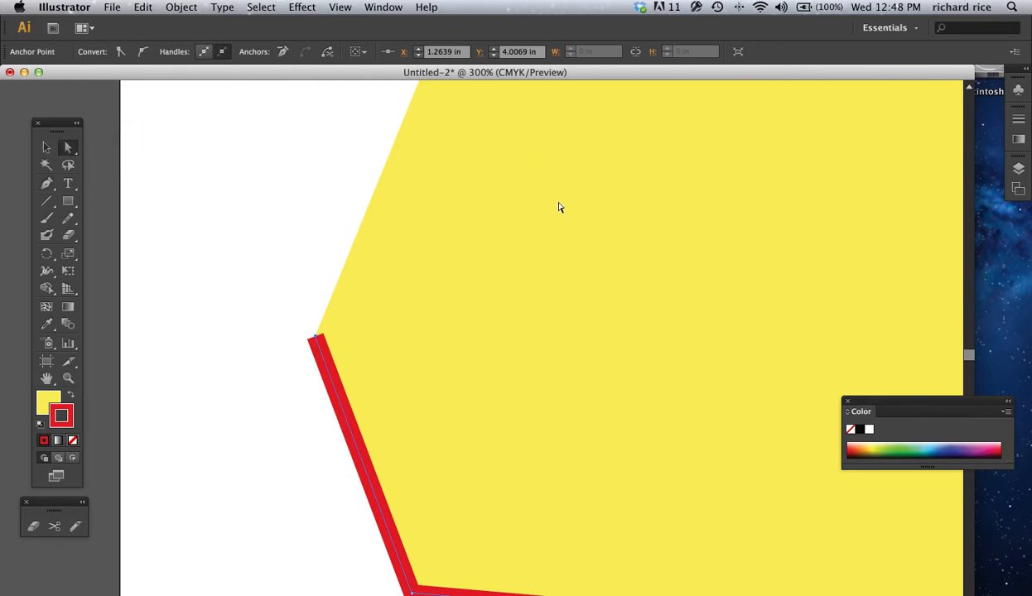
key("super+minus")
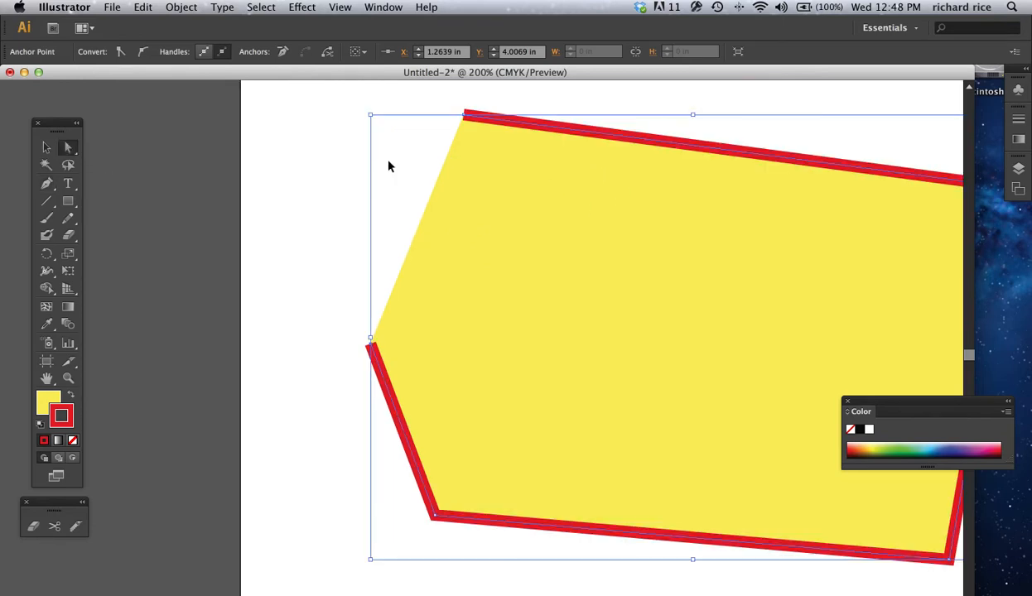
left_click(377, 327)
key("super+equal")
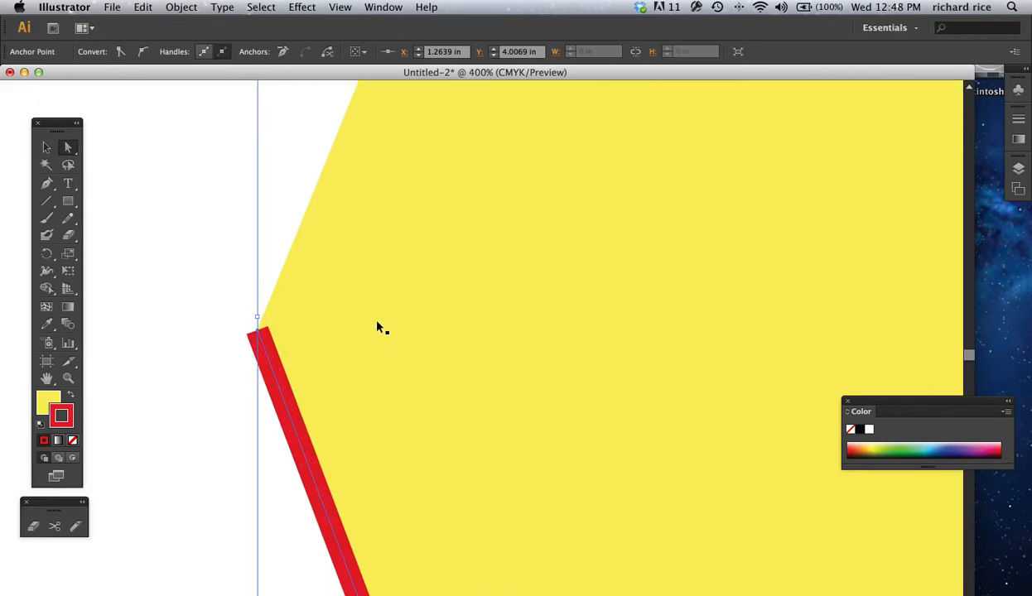
left_click(209, 318)
key("super+equal")
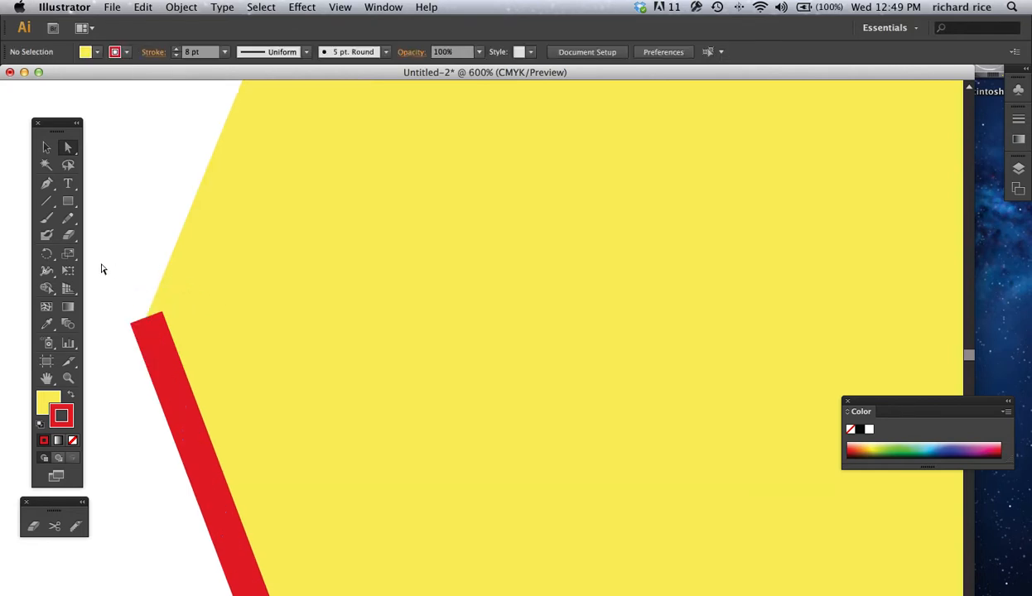
left_click_drag(104, 257, 179, 406)
key("Up")
key("Up")
key("Up")
key("Up")
key("Up")
key("Up")
key("Up")
key("Up")
key("Up")
key("Up")
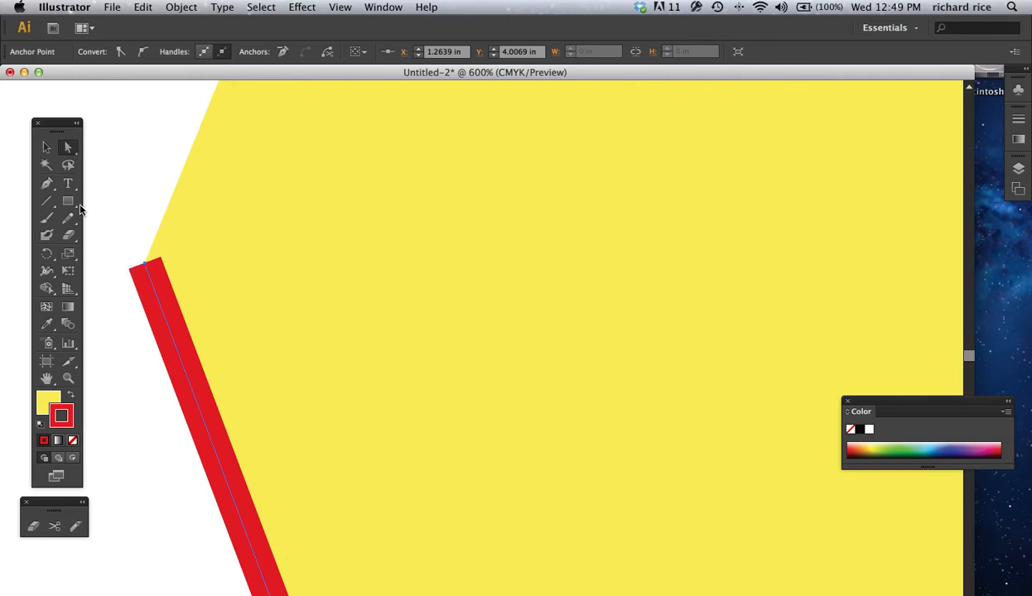
- Continue the open path from its left endpoint with the Pen tool, adding a corner point at about X 1.08 in, Y 3.75 in
left_click(47, 186)
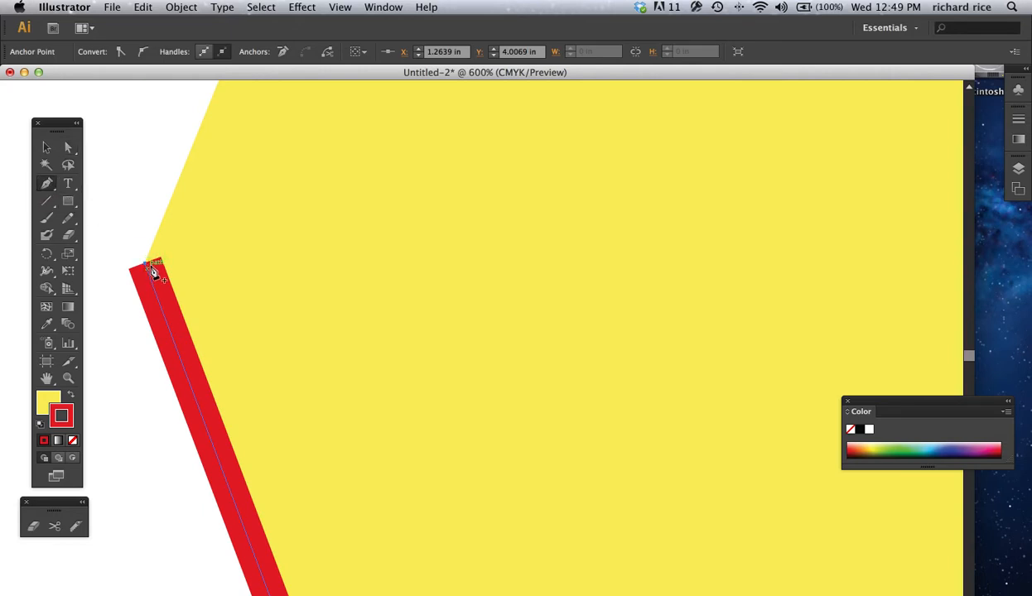
key("super+equal")
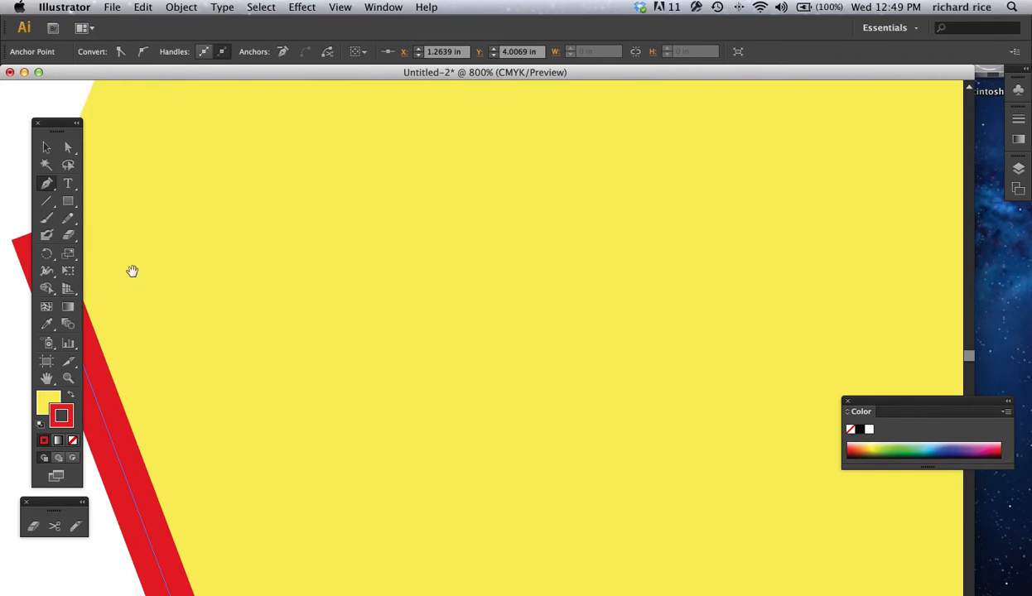
left_click_drag(131, 272, 609, 284)
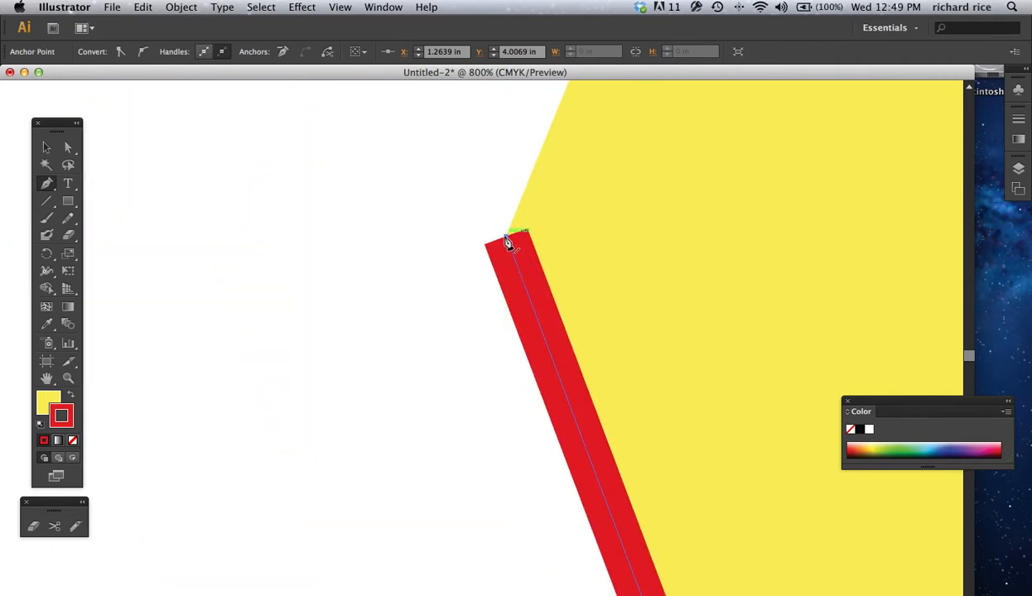
left_click(507, 241)
left_click(431, 130)
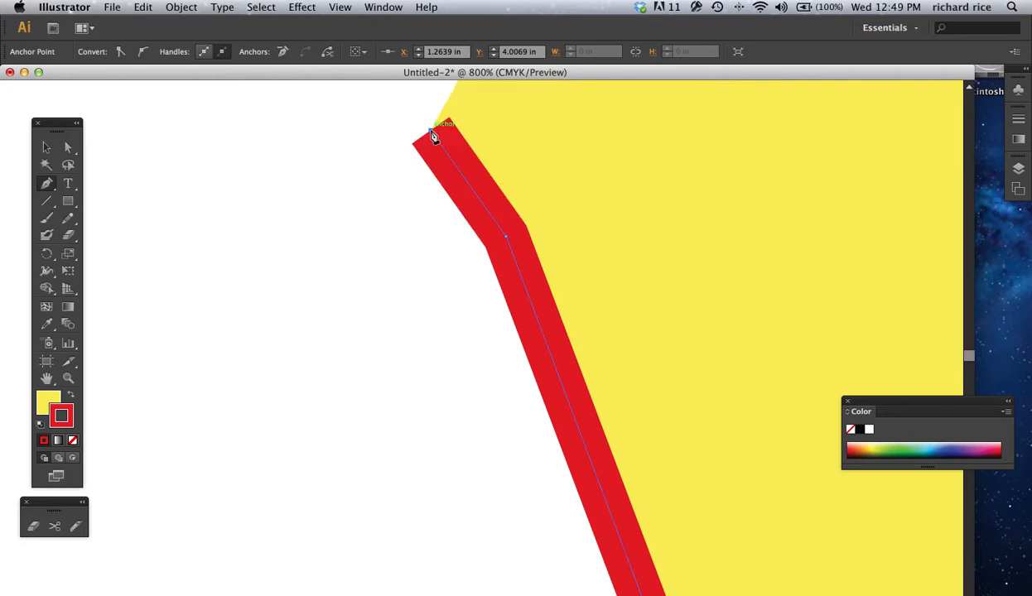
- Add three more corner points at about (1.08, 2.82), (1.42, 2.15) and (1.60, 1.97) in, leading toward the top edge's open end
key("super+minus")
key("super+minus")
key("super+minus")
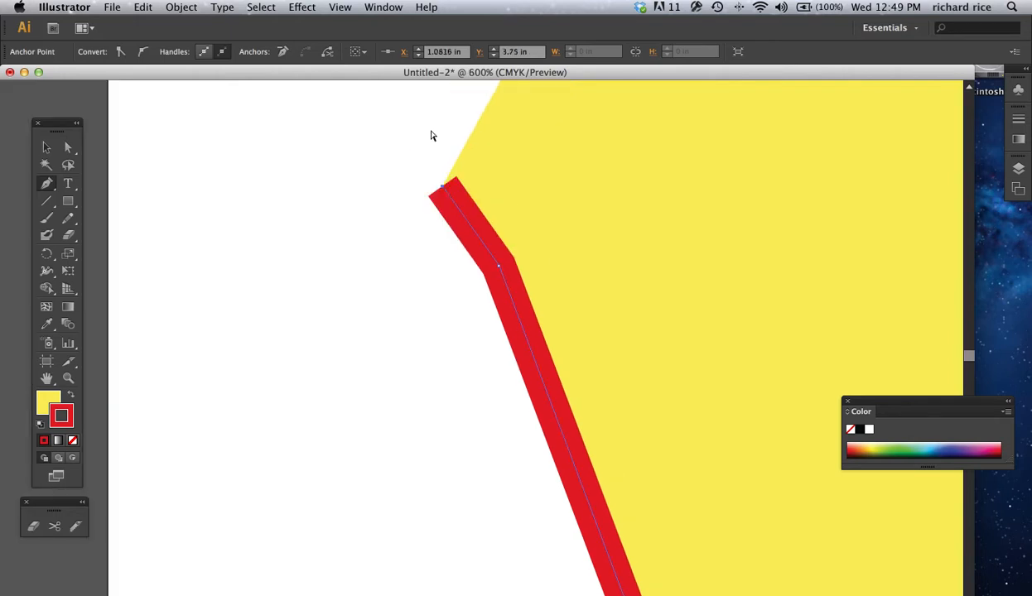
key("super+minus")
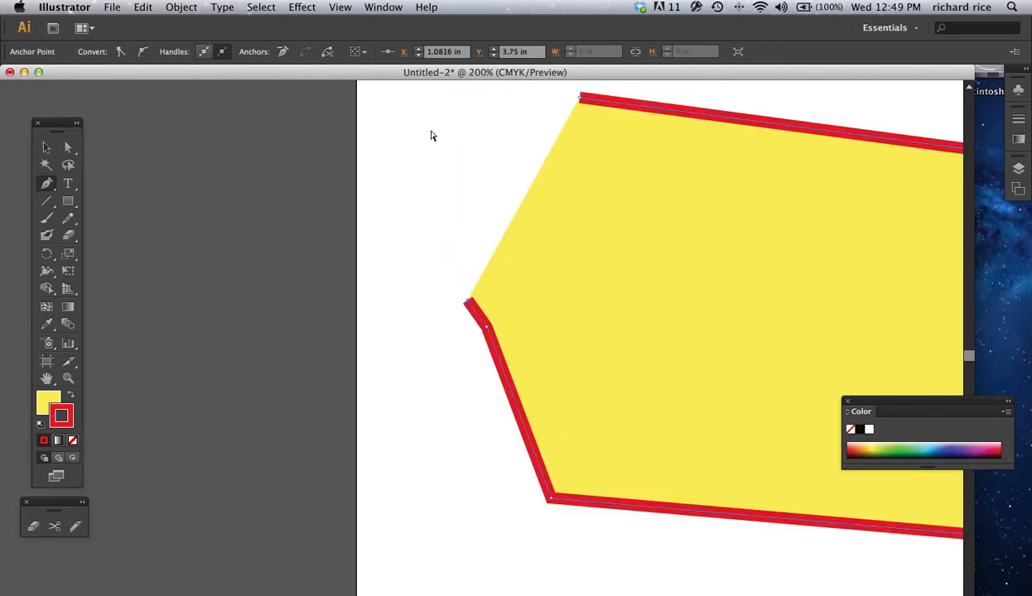
left_click(468, 206)
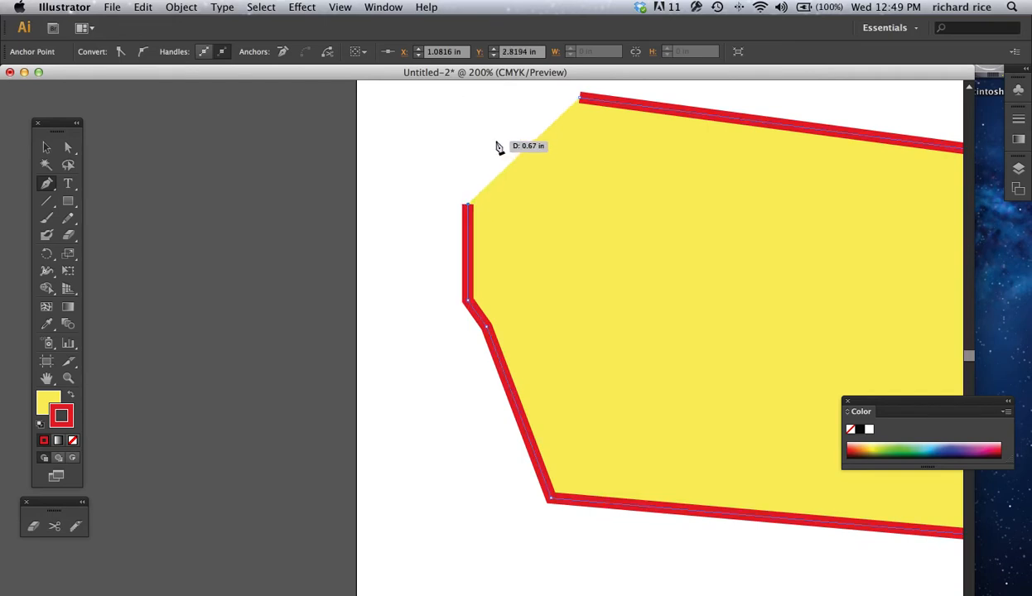
left_click(500, 135)
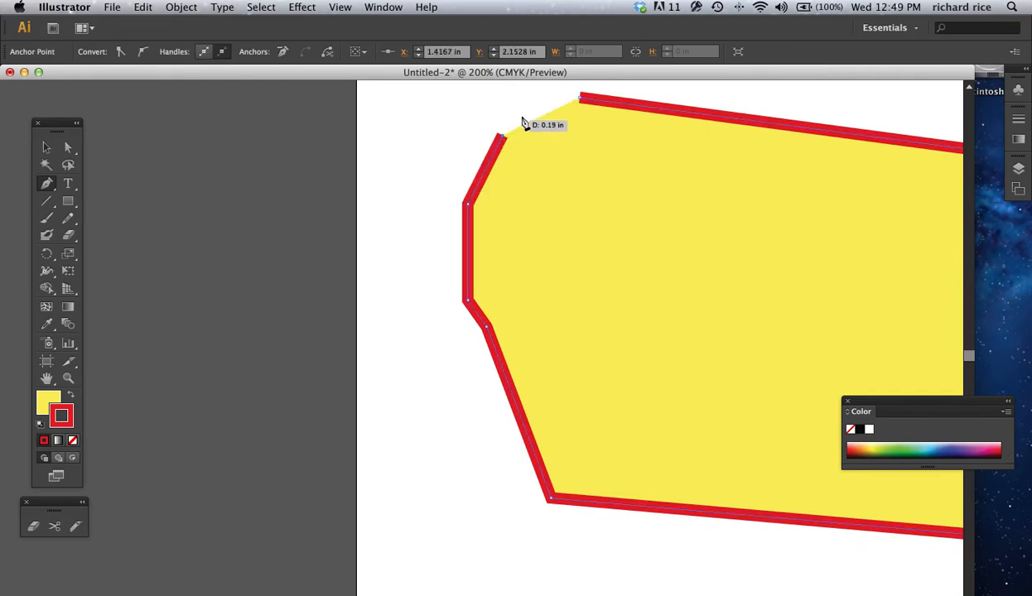
left_click(521, 118)
left_click_drag(521, 117, 515, 108)
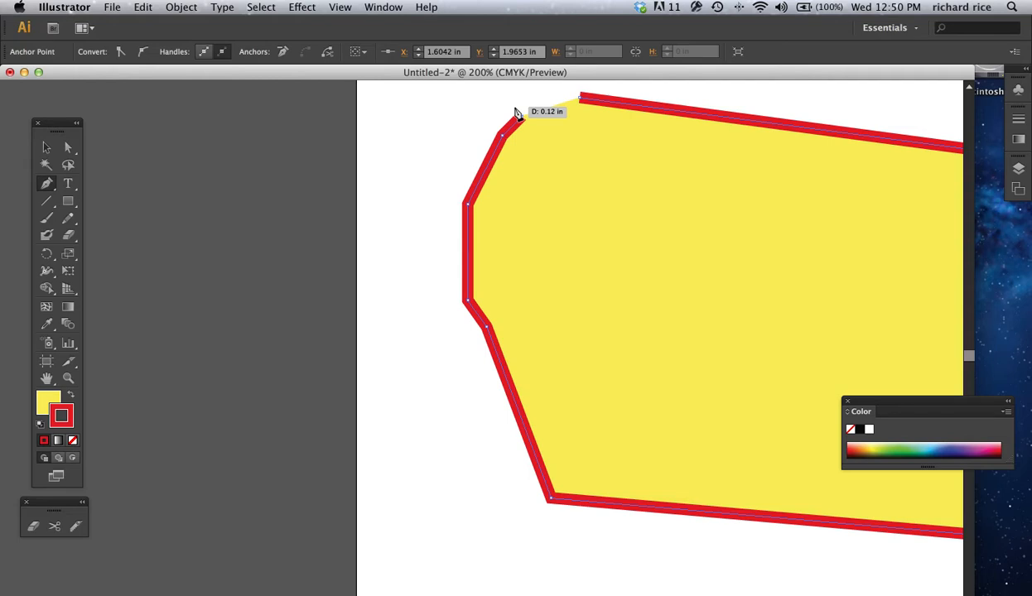
- Join the path's two open endpoints at the shape's upper-left corner with a straight segment
key("super+=")
key("super+=")
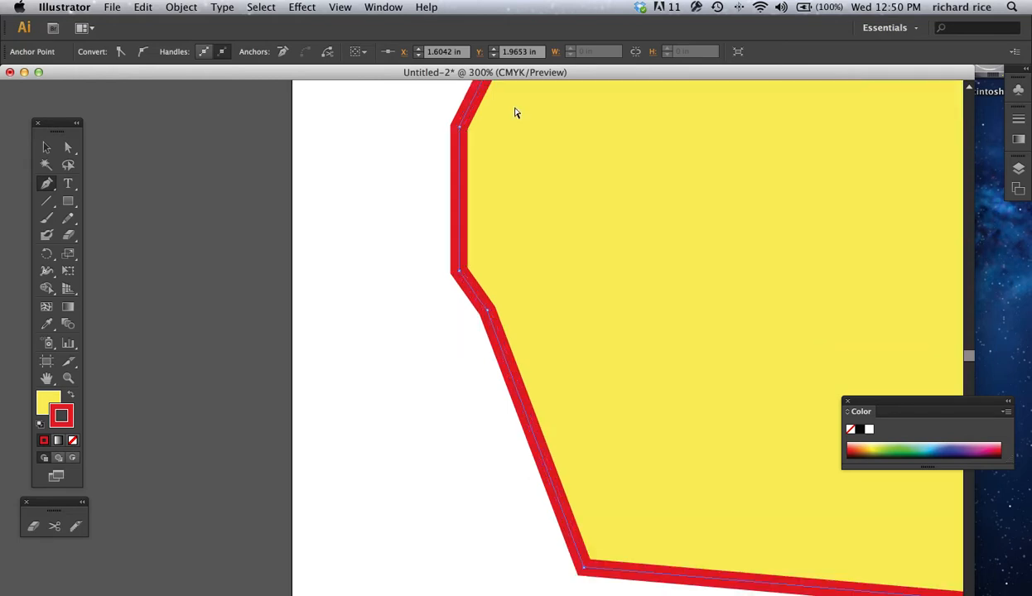
key("space")
left_click_drag(514, 108, 274, 463)
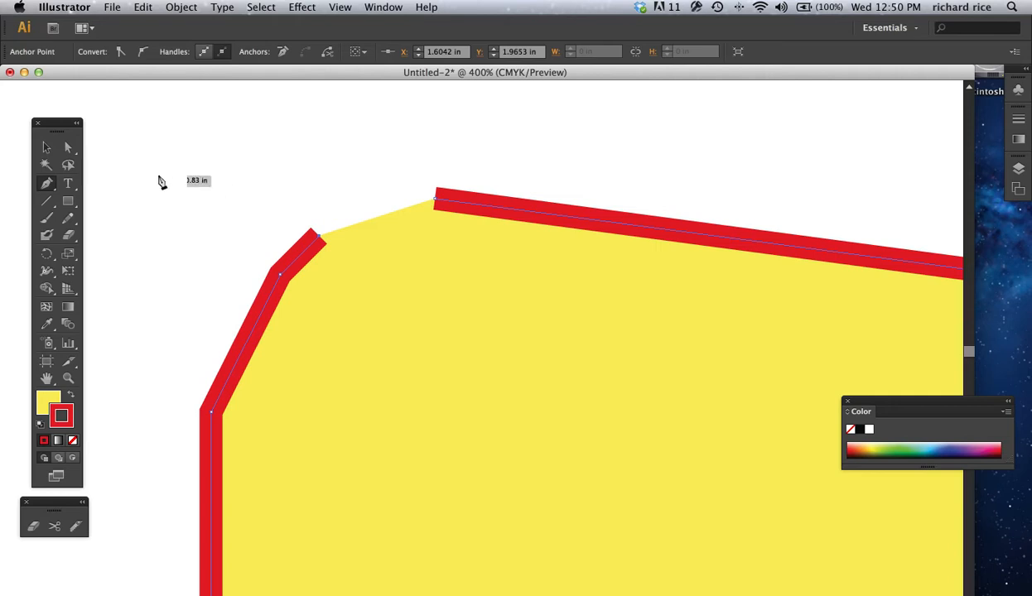
left_click(69, 147)
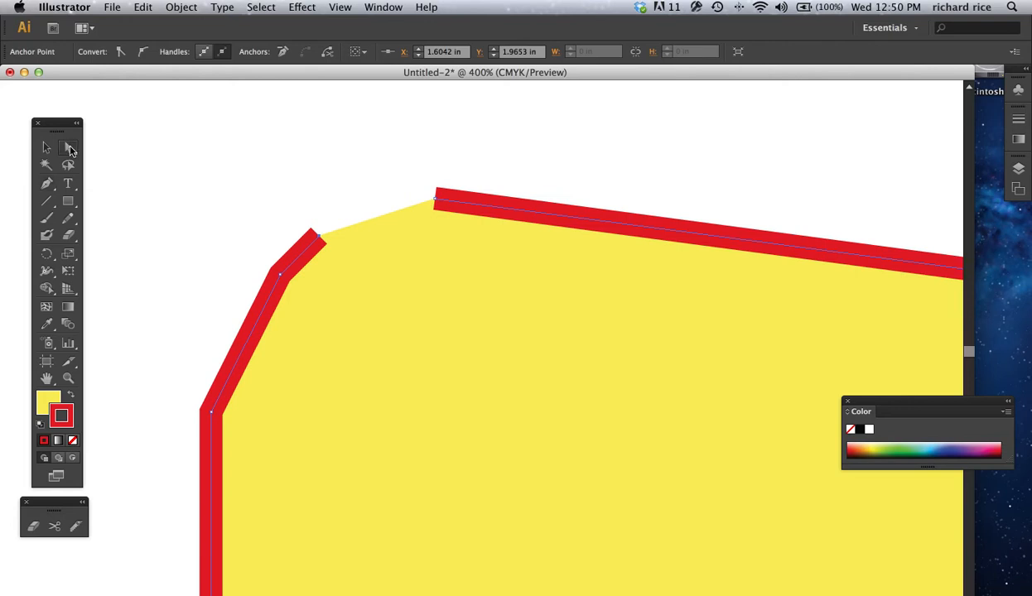
left_click(183, 157)
left_click_drag(208, 157, 476, 330)
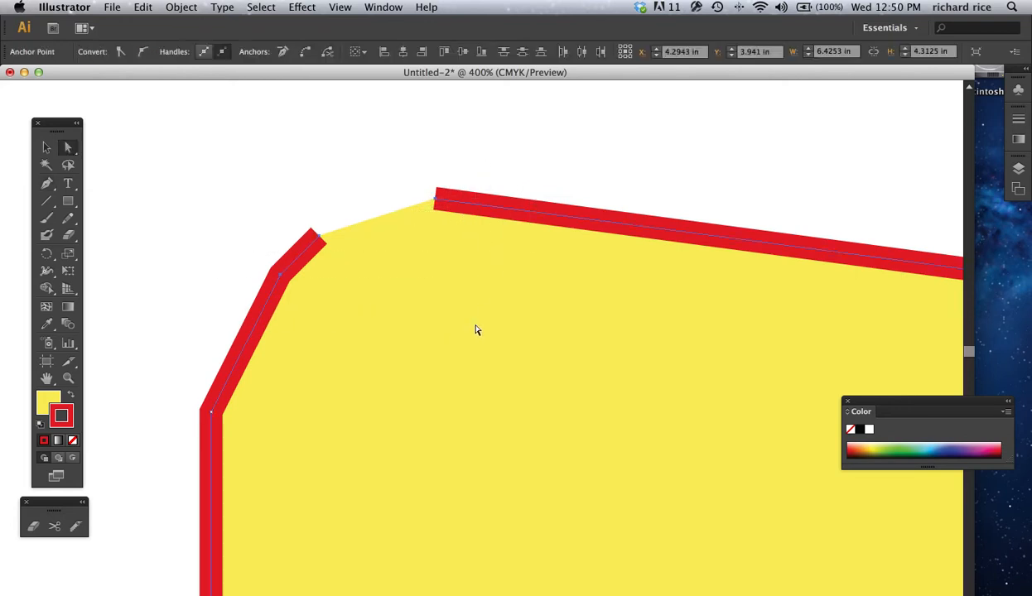
key("super+equal")
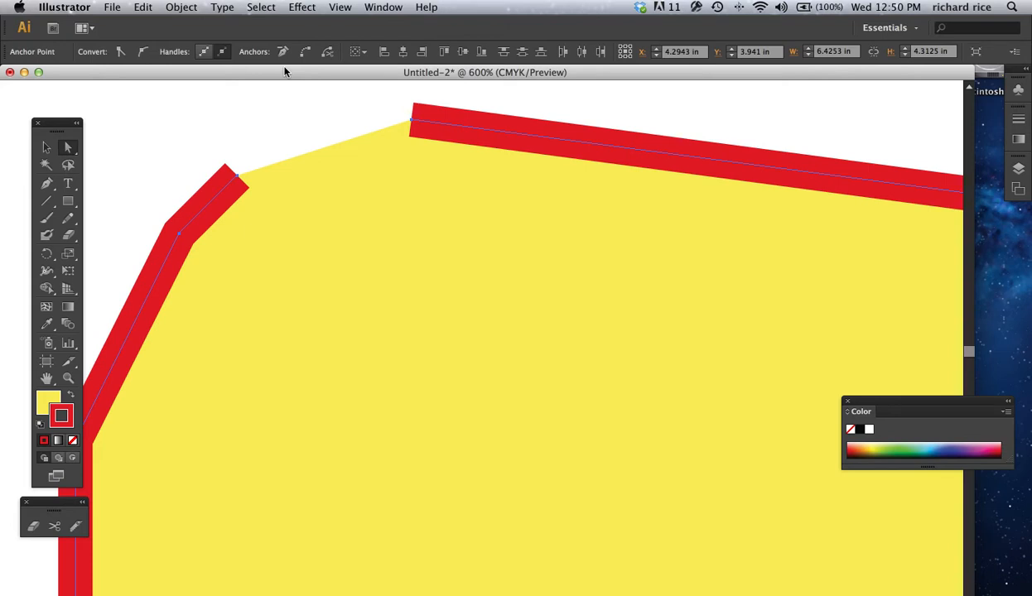
left_click(182, 7)
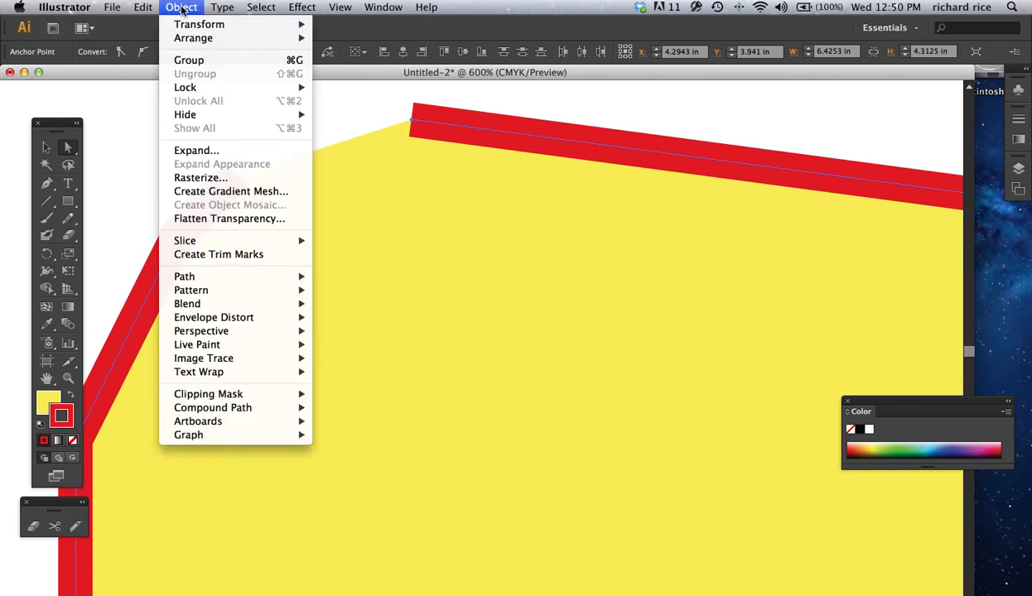
mouse_move(199, 280)
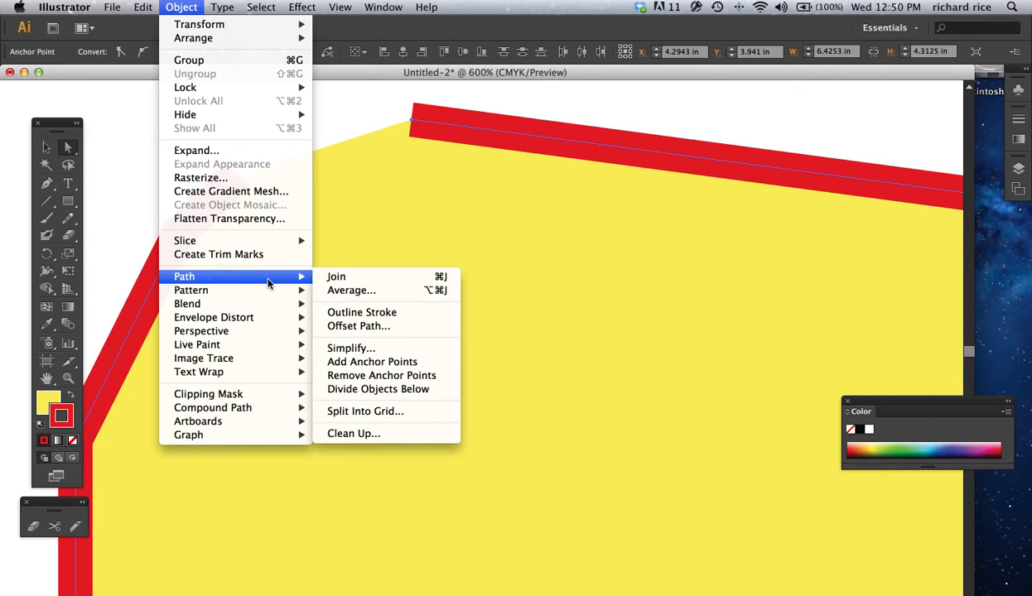
left_click(341, 282)
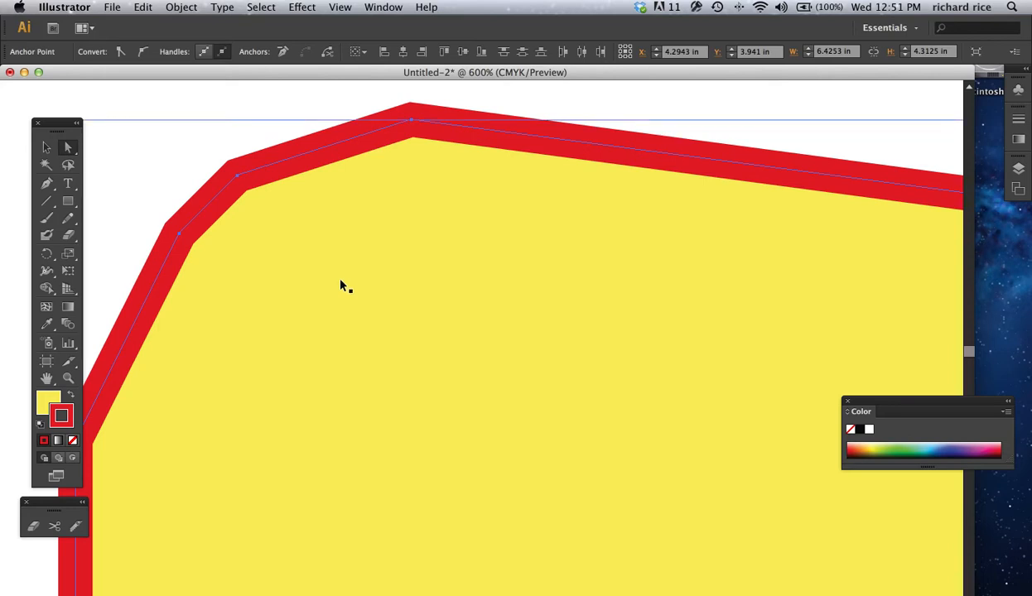
- Undo the join of the two endpoints and deselect the path
key("Delete")
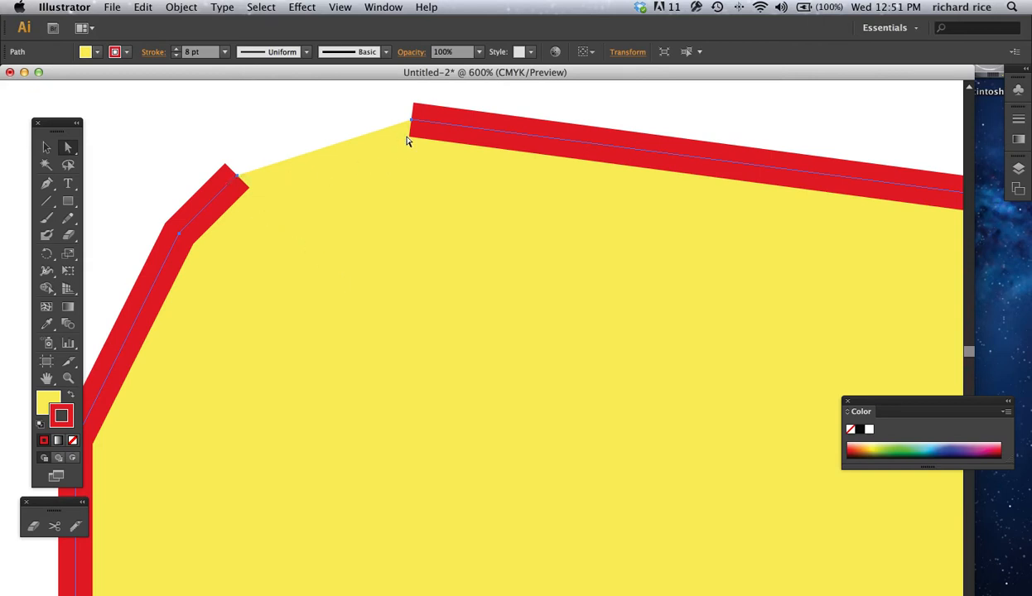
left_click(161, 104)
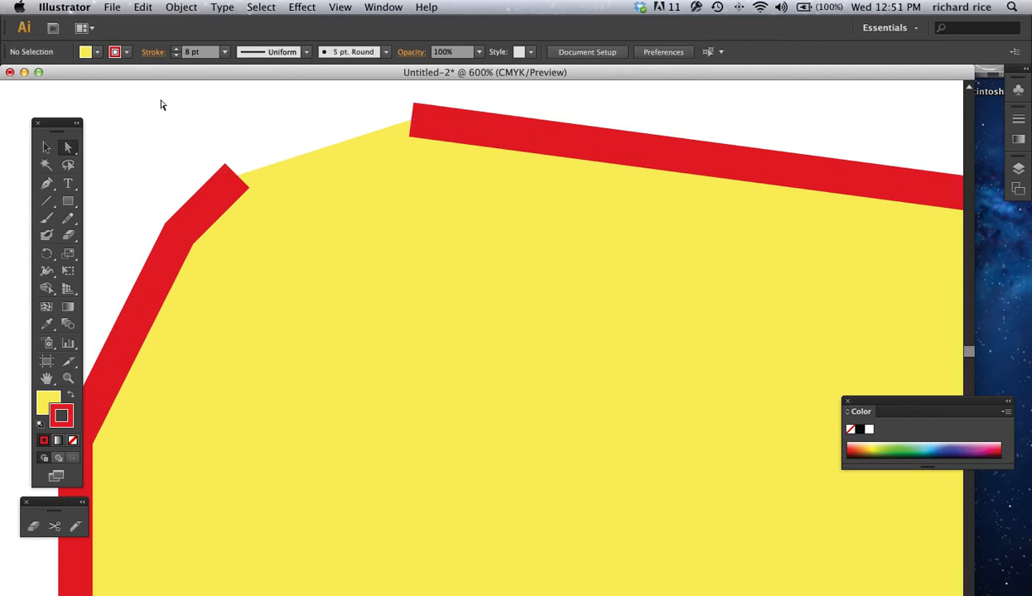
- Select the anchor points around the upper-left gap, including both open endpoints, and average them along both axes
left_click_drag(152, 98, 474, 239)
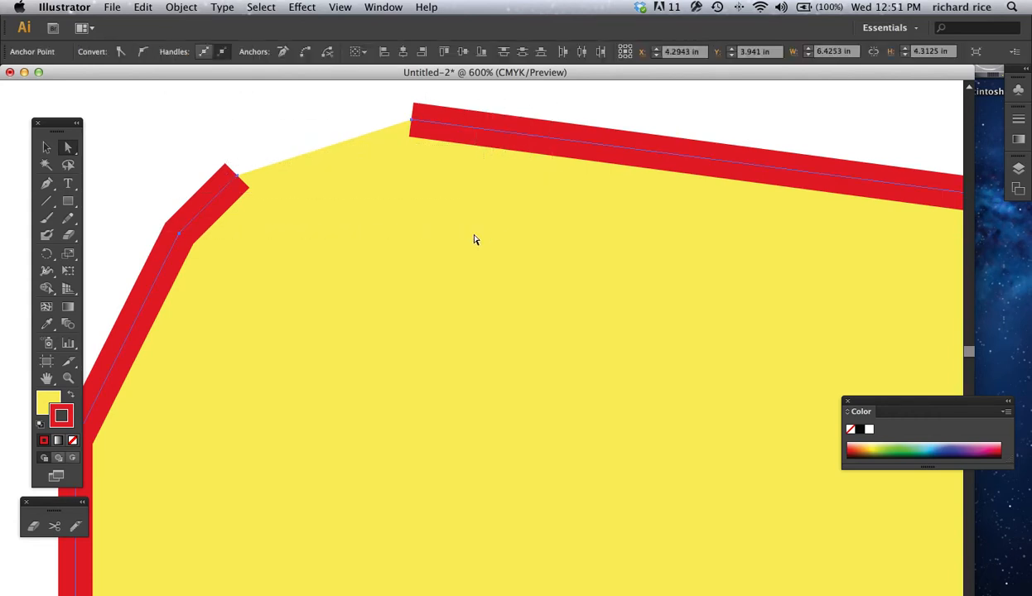
left_click(184, 8)
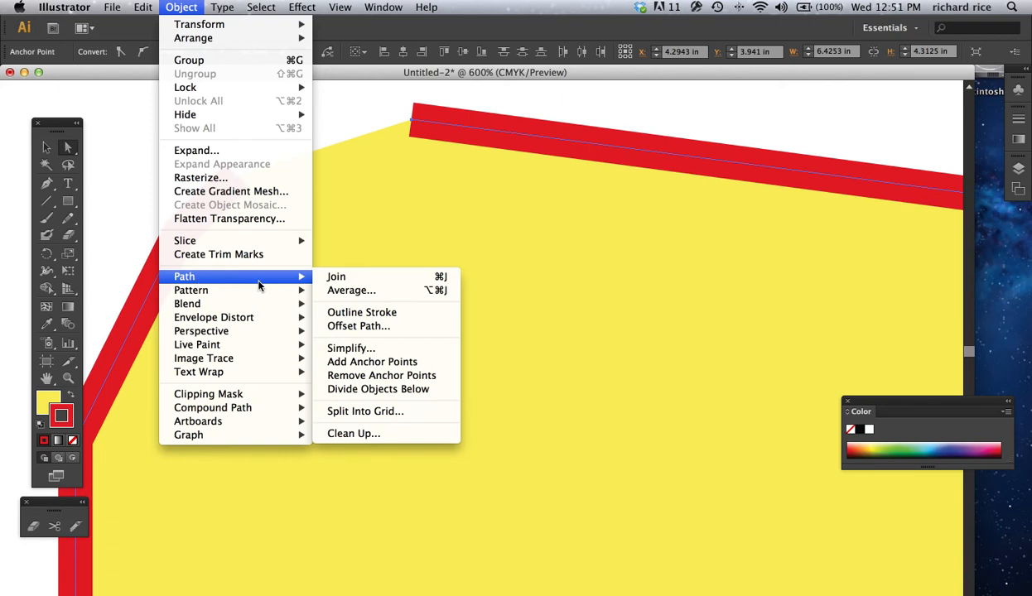
left_click(352, 291)
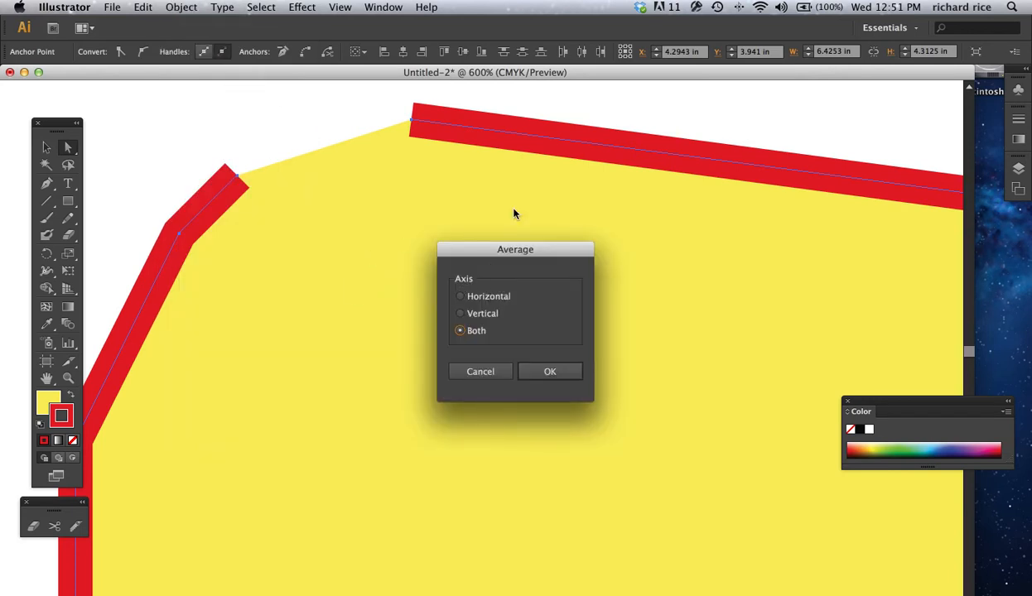
left_click_drag(478, 249, 357, 190)
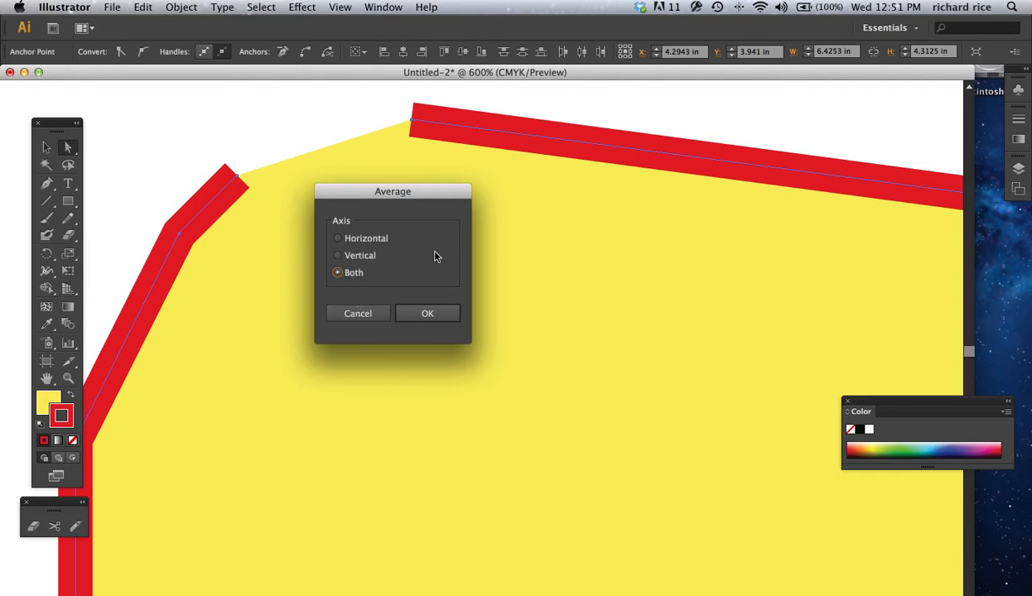
left_click(437, 315)
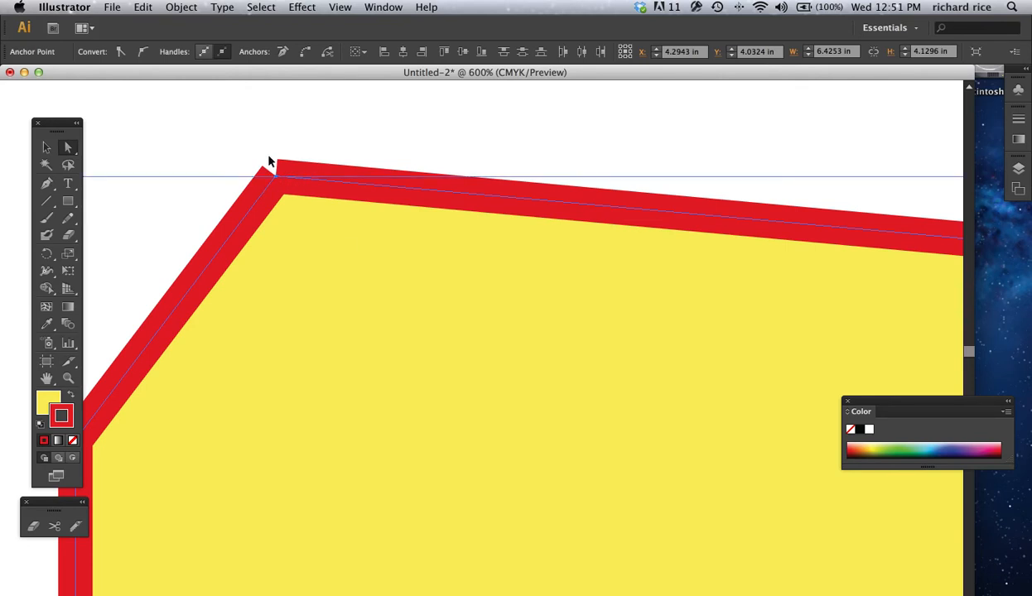
- Join the overlapping endpoints at the shape's upper-left corner to close the path
key("super+equal")
left_click_drag(320, 260, 430, 339)
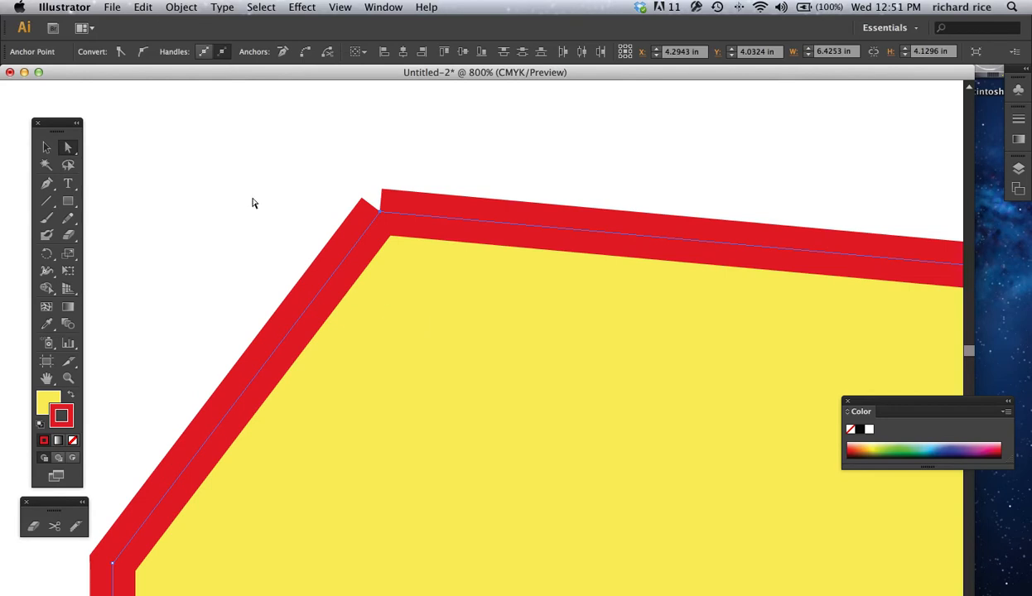
left_click(181, 8)
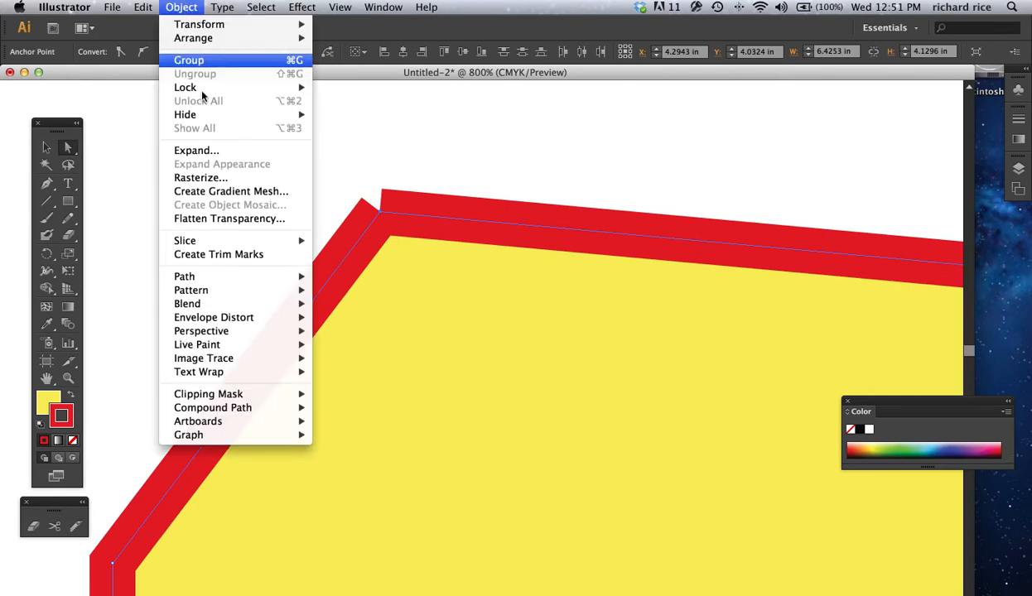
mouse_move(209, 277)
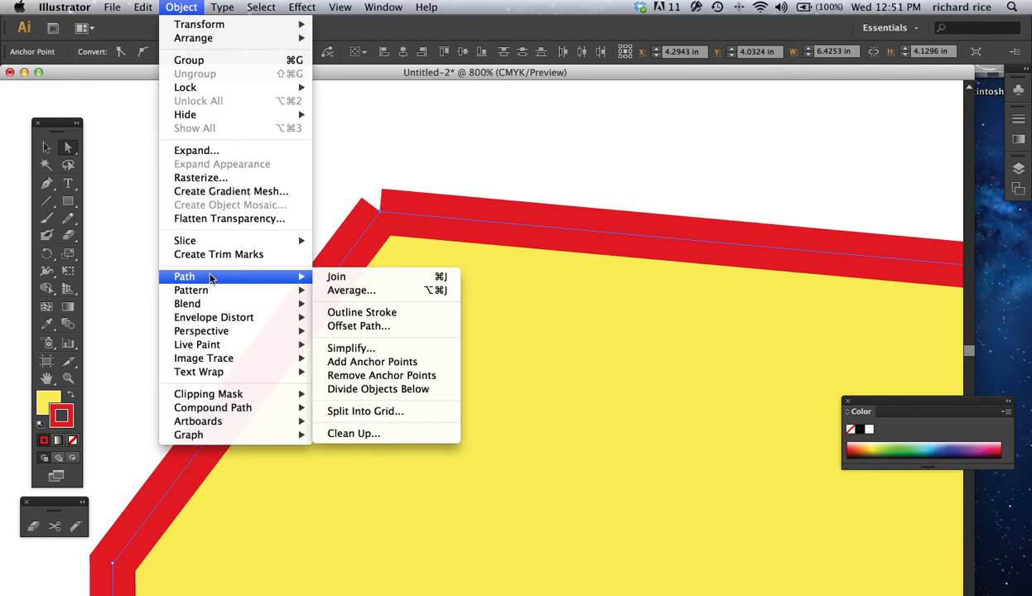
left_click(336, 282)
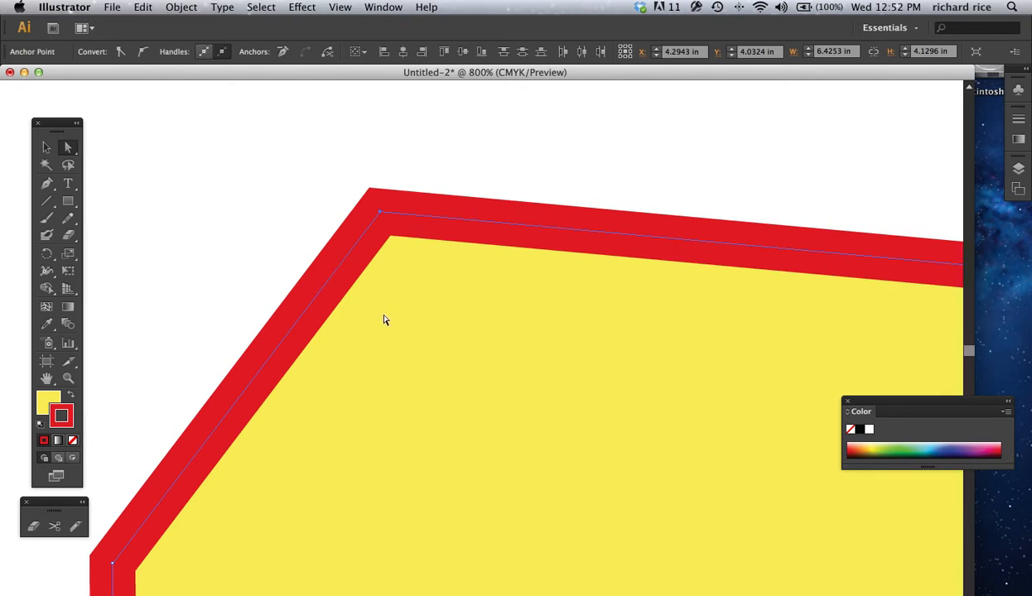
- Fit the artboard in the window and move the floating Eraser, Scissors and Knife palette just above the shape's upper-left corner
key("super+0")
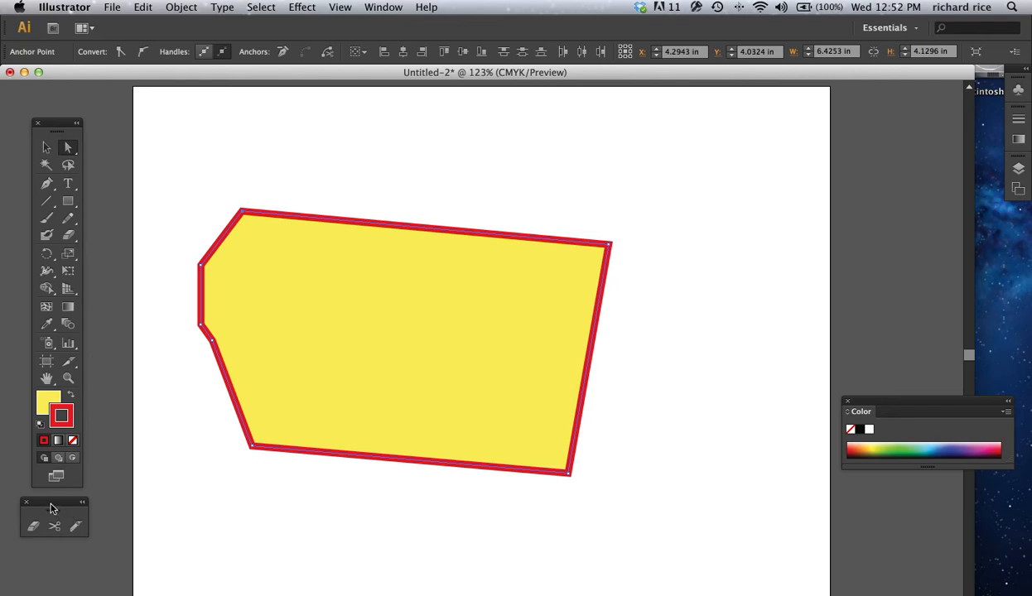
mouse_move(49, 509)
left_mouse_down()
mouse_move(203, 426)
mouse_move(216, 212)
mouse_move(200, 145)
mouse_move(243, 157)
left_mouse_up()
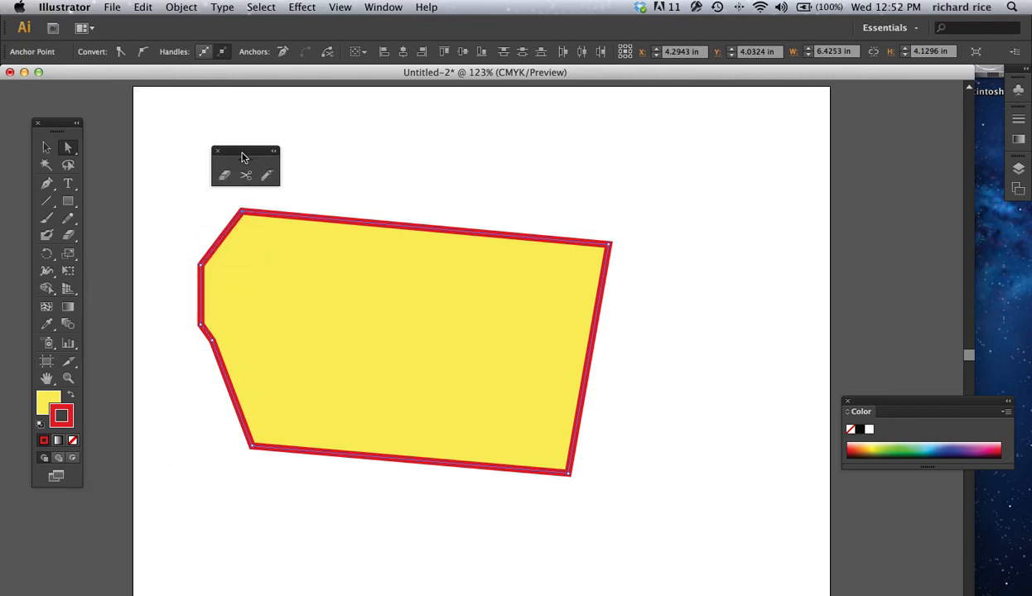
- Choose the Scissors tool and move the floating cutting-tools palette further from the shape's upper-left corner
key("super+equal")
key("super+equal")
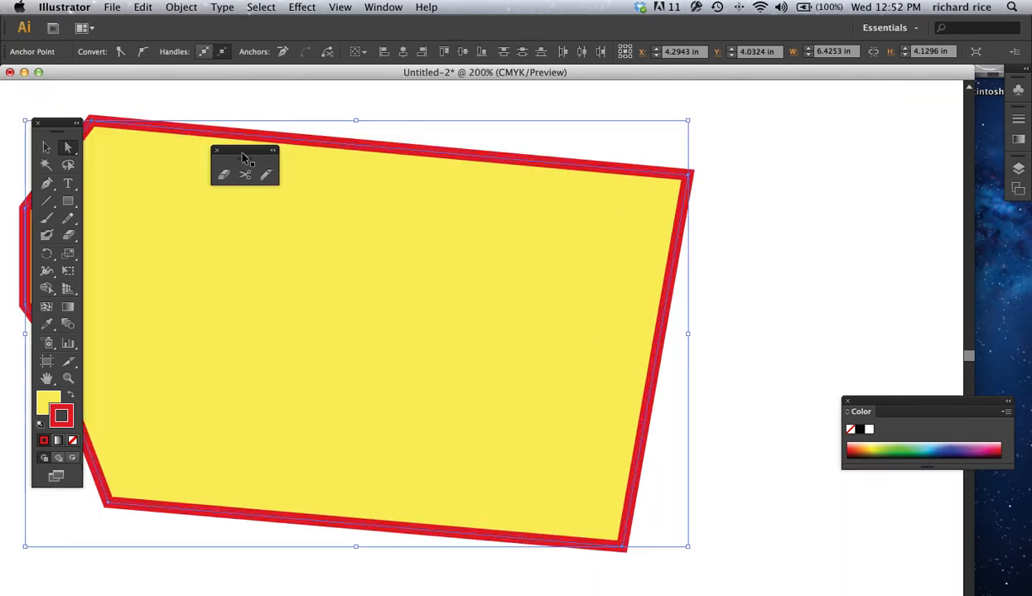
key("super")
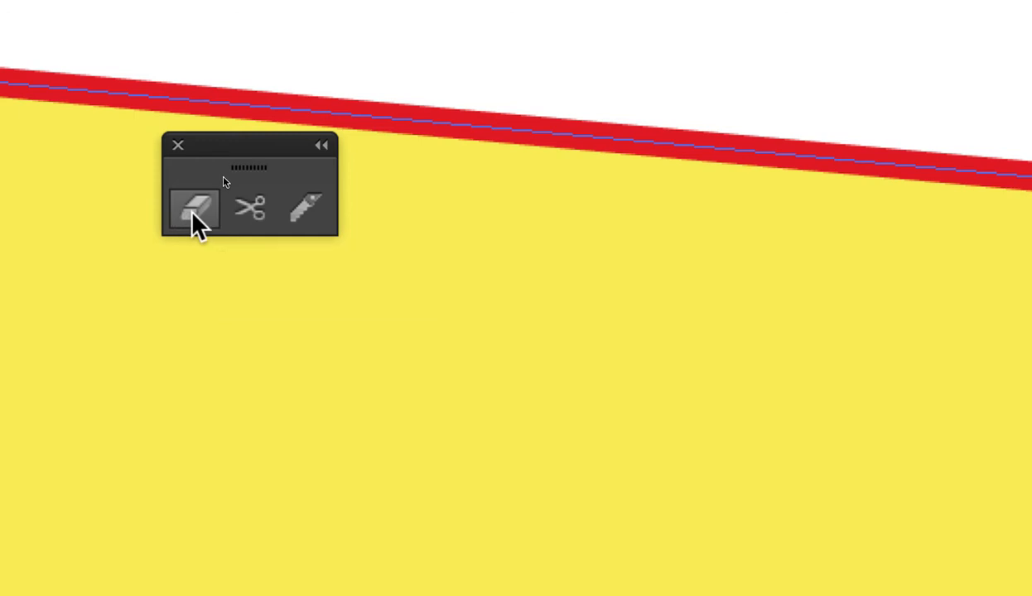
left_click(258, 219)
key("super+minus")
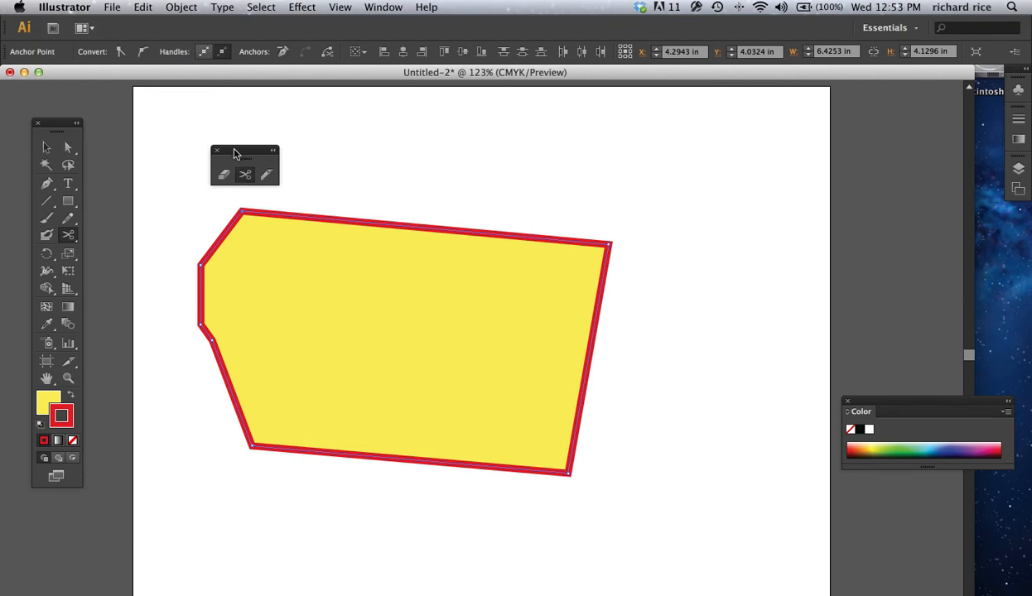
left_click_drag(233, 152, 198, 114)
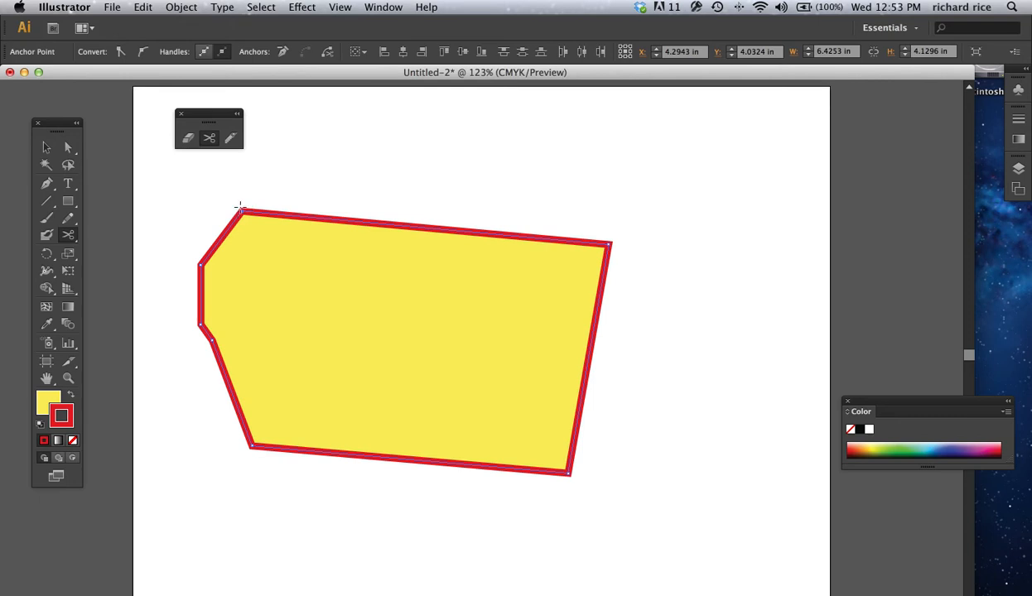
- Cut the closed path with the Scissors at its upper-left corner anchor and its lower-right corner anchor
key("super+equal")
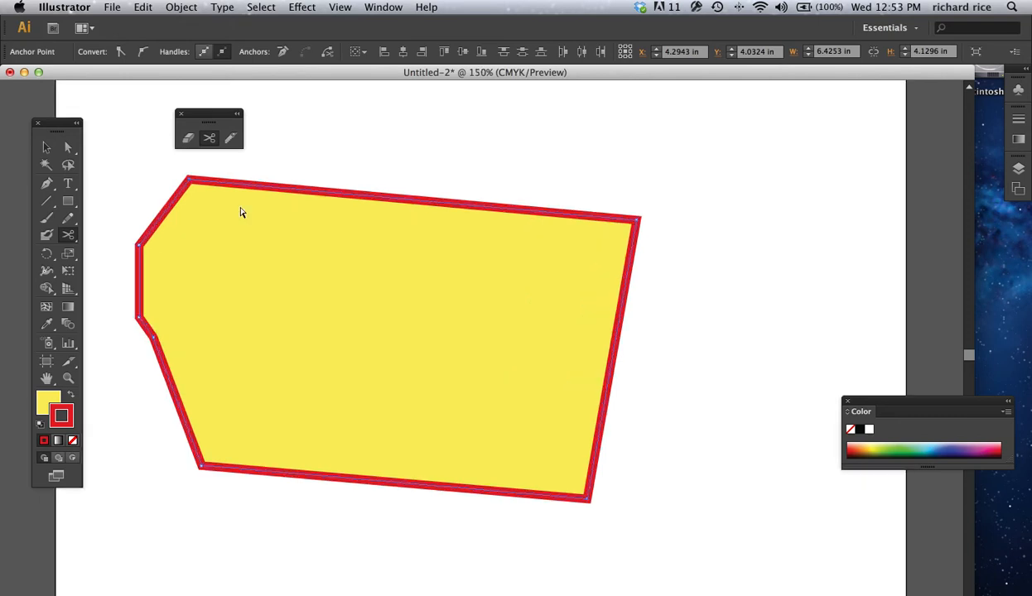
left_click(190, 178)
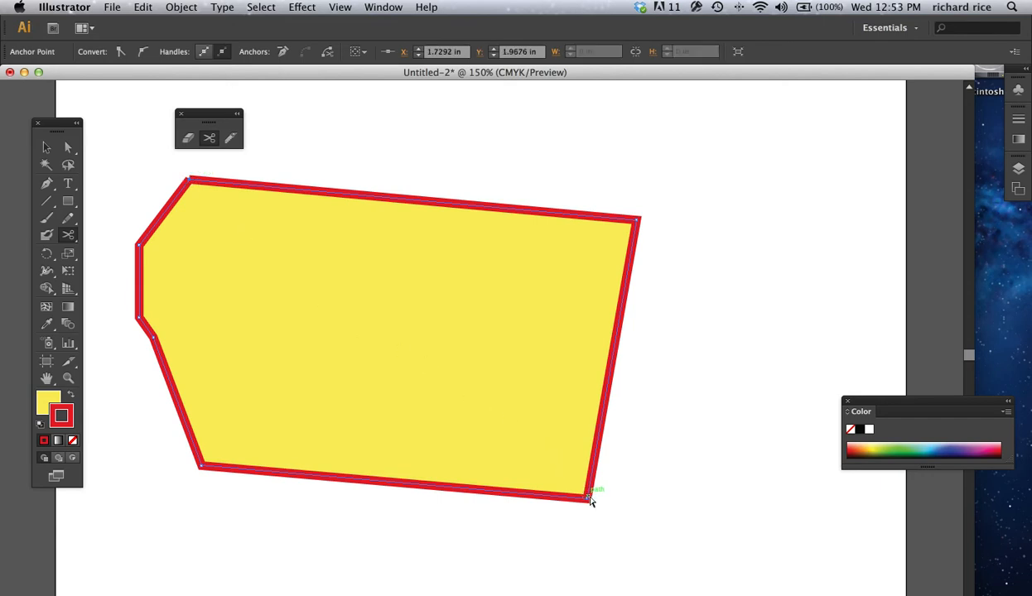
key("super+equal")
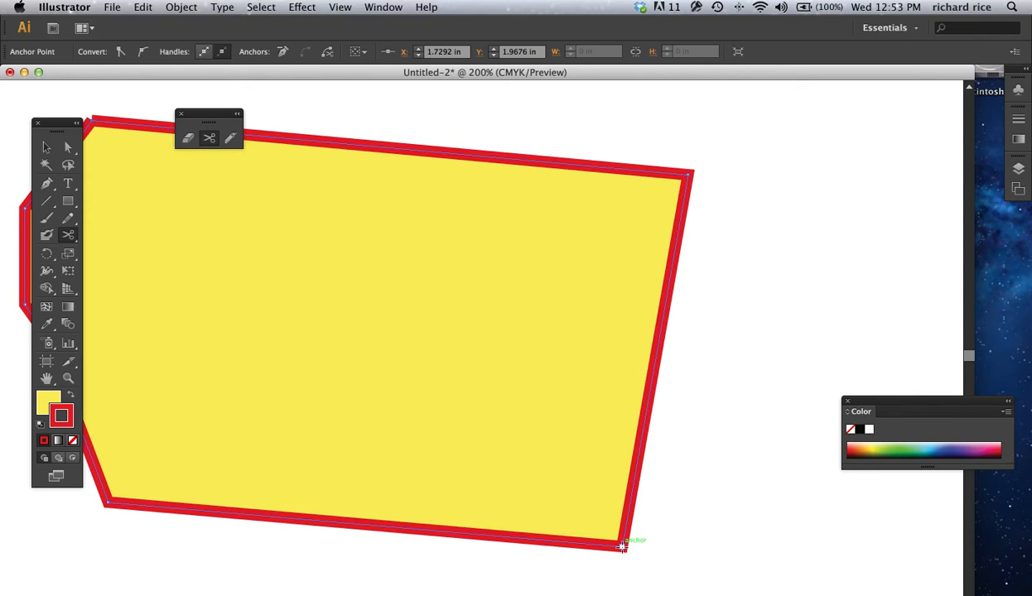
left_click(622, 546)
- Move the cut upper-right piece away to the right, and shift the floating cutting-tools palette clear of it
left_click(69, 147)
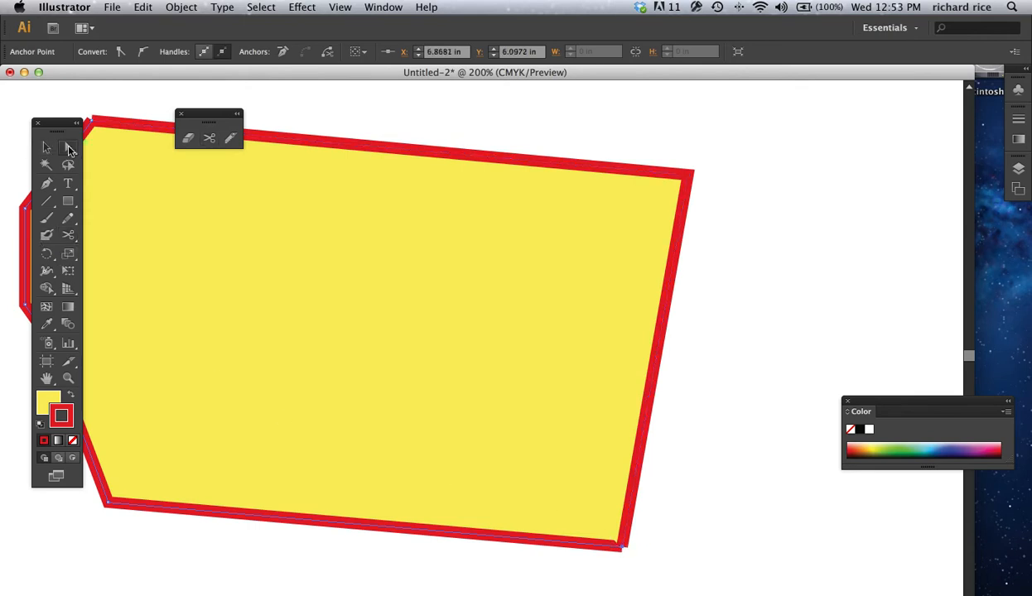
left_click(460, 300)
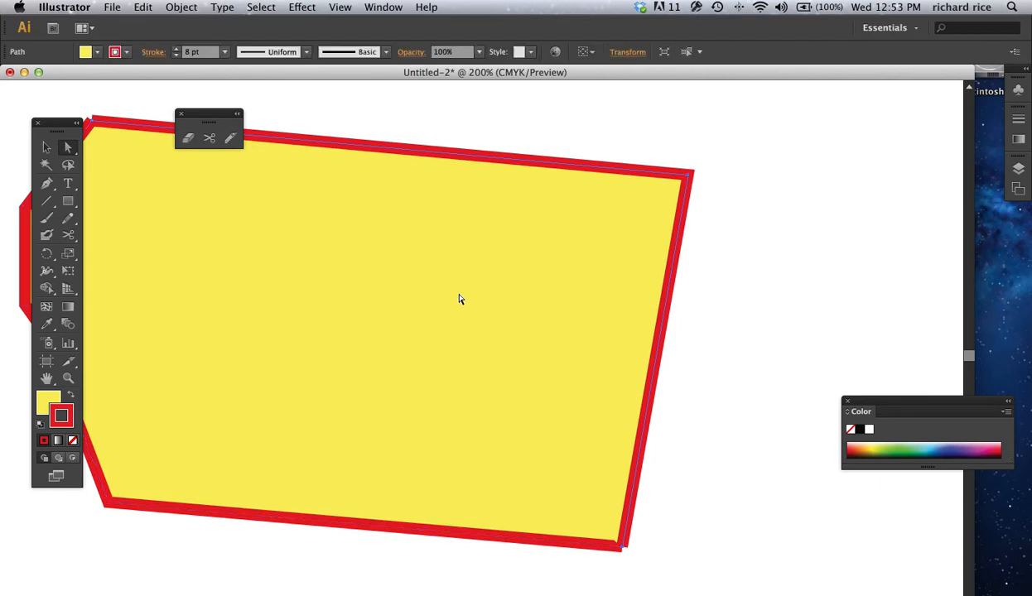
left_click_drag(461, 300, 582, 299)
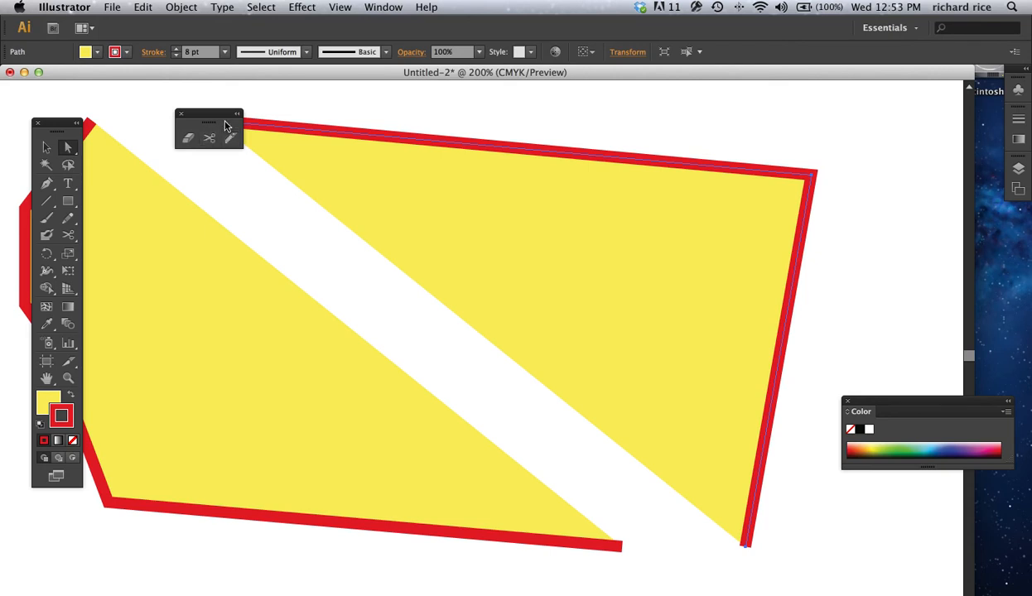
left_click_drag(215, 115, 162, 92)
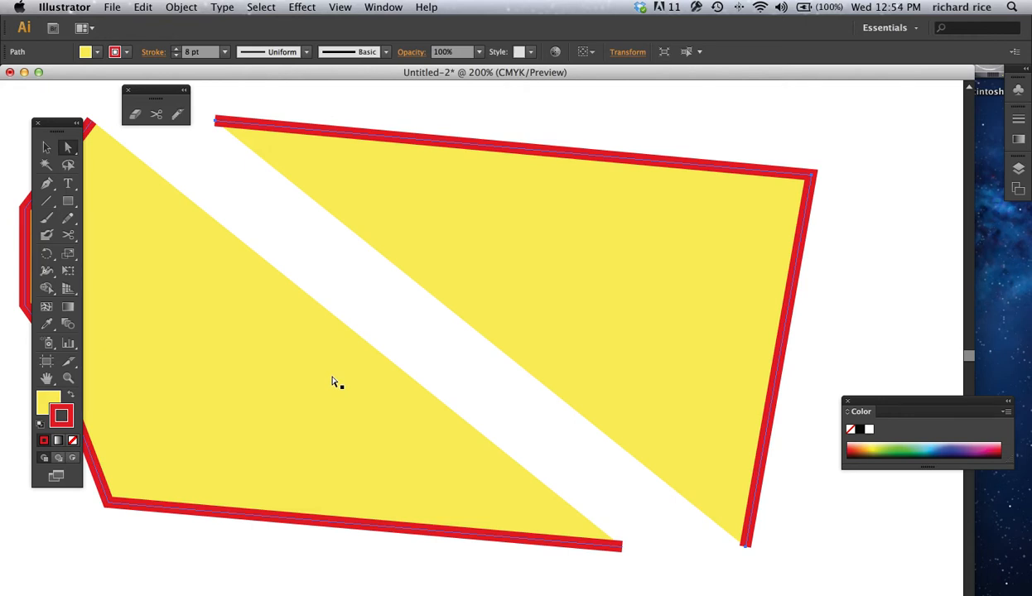
- Undo the piece's move and both Scissors cuts, and bring the whole shape into view
key("super")
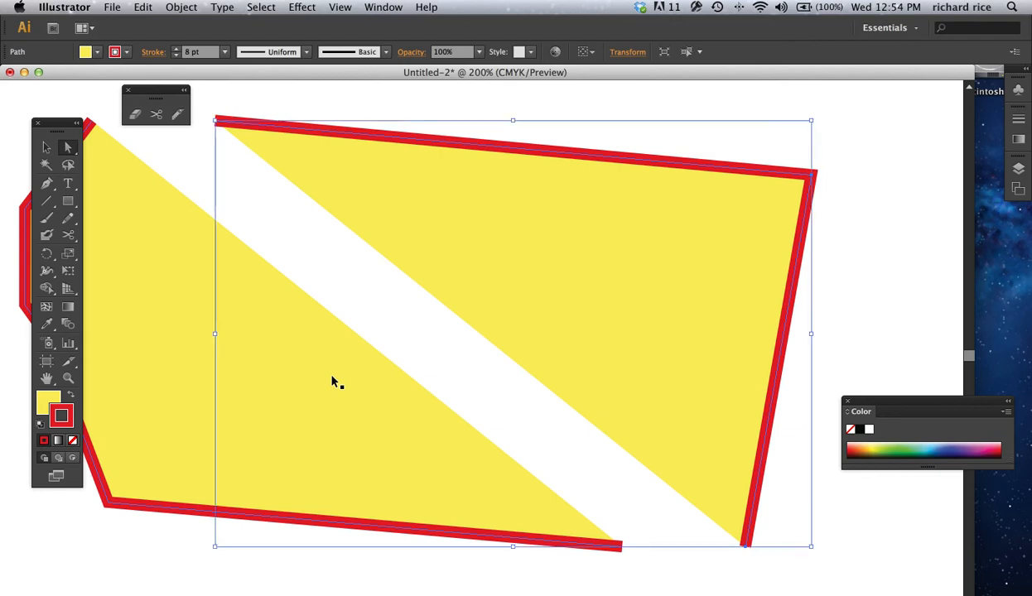
key("super+z")
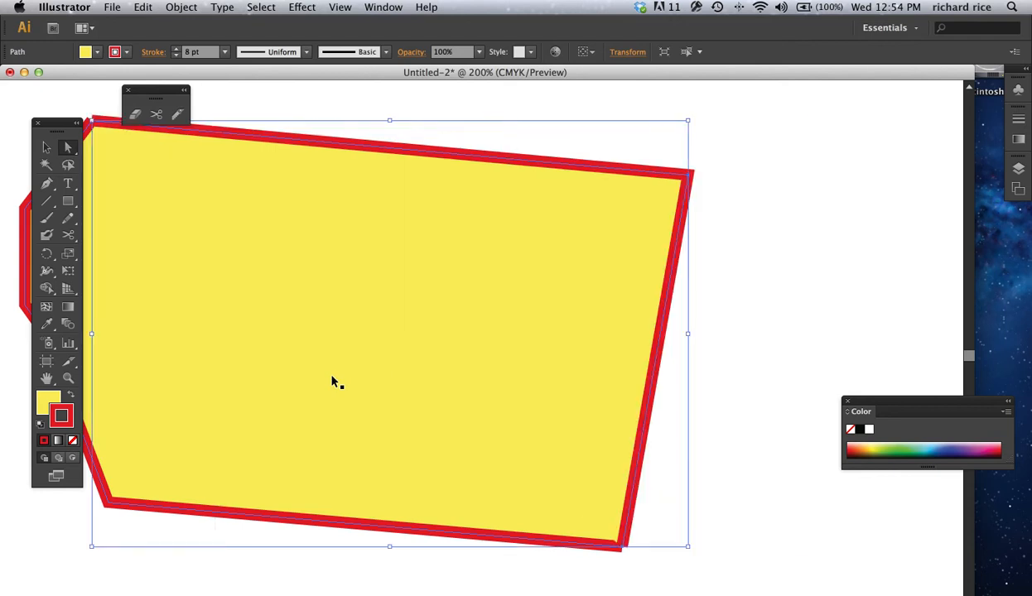
key("super+z")
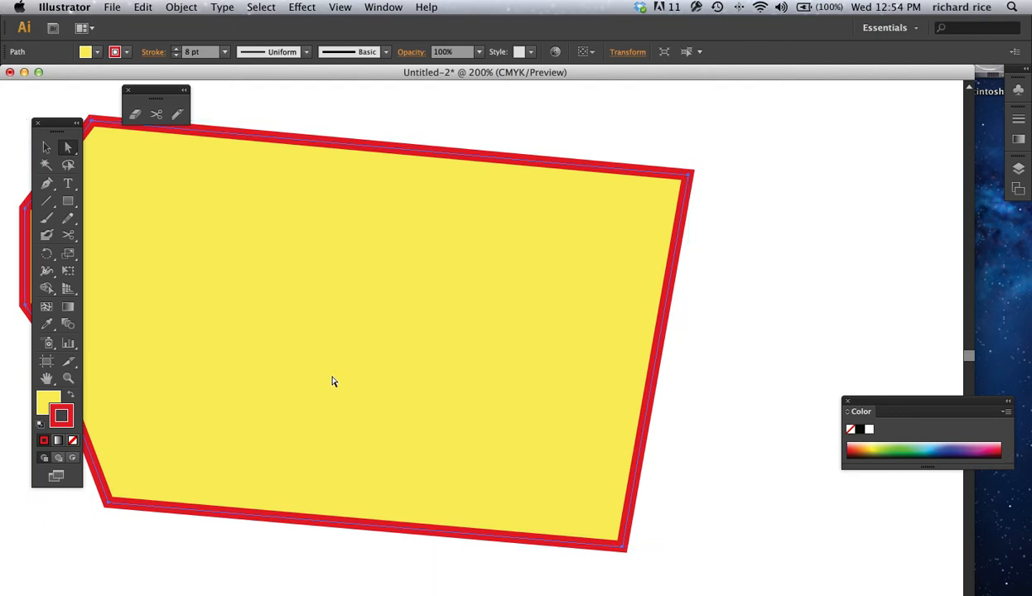
left_click_drag(200, 348, 359, 339)
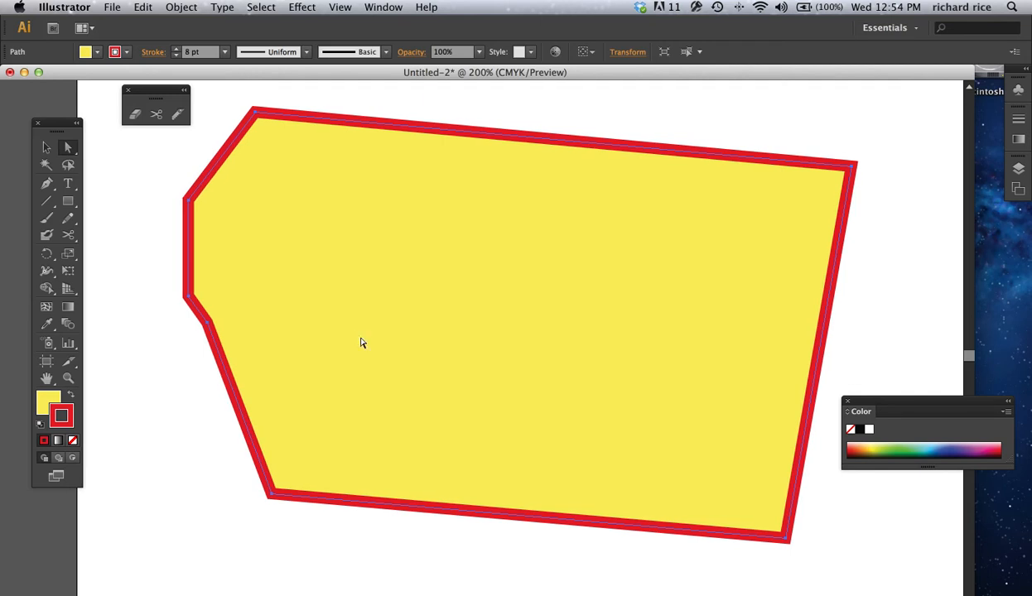
- Slice the shape with a wavy Knife stroke from top edge to bottom edge and move the right piece down and away
left_click(179, 116)
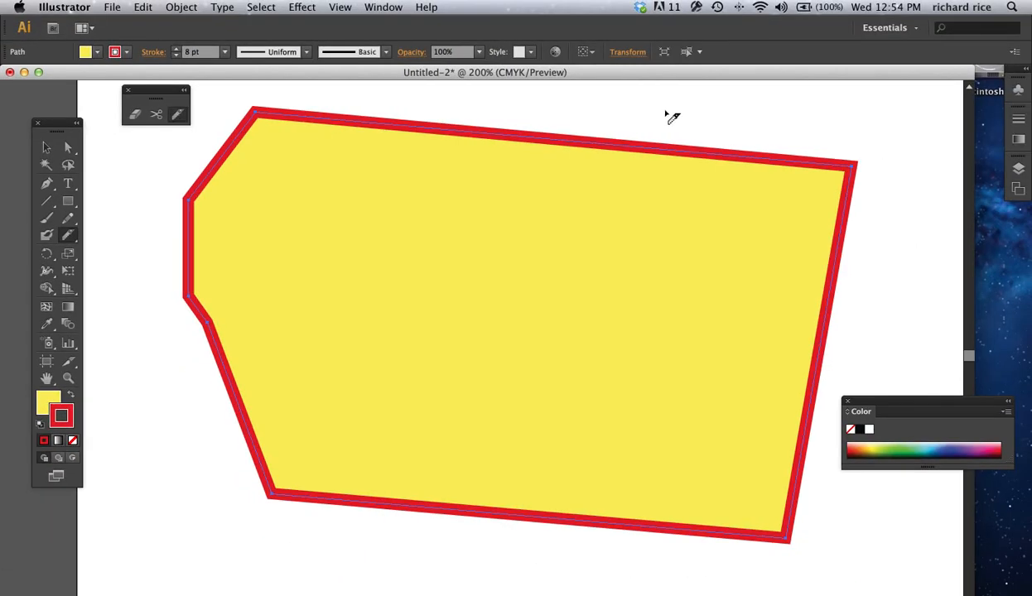
mouse_move(668, 111)
left_mouse_down()
mouse_move(604, 132)
mouse_move(502, 214)
mouse_move(582, 282)
mouse_move(627, 370)
mouse_move(399, 415)
mouse_move(426, 485)
mouse_move(405, 532)
mouse_move(305, 540)
left_mouse_up()
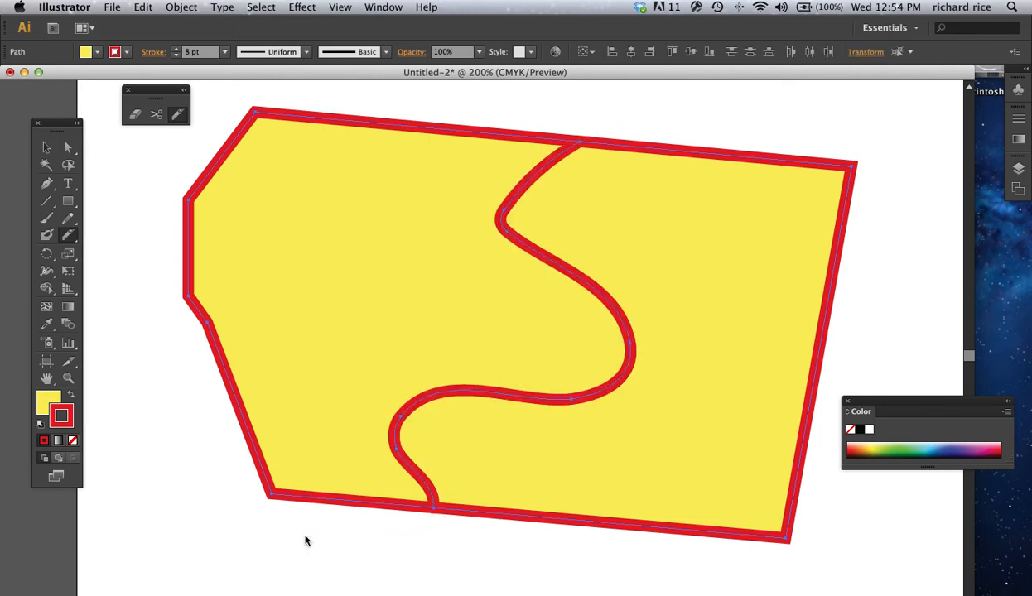
left_click(69, 148)
left_click(159, 209)
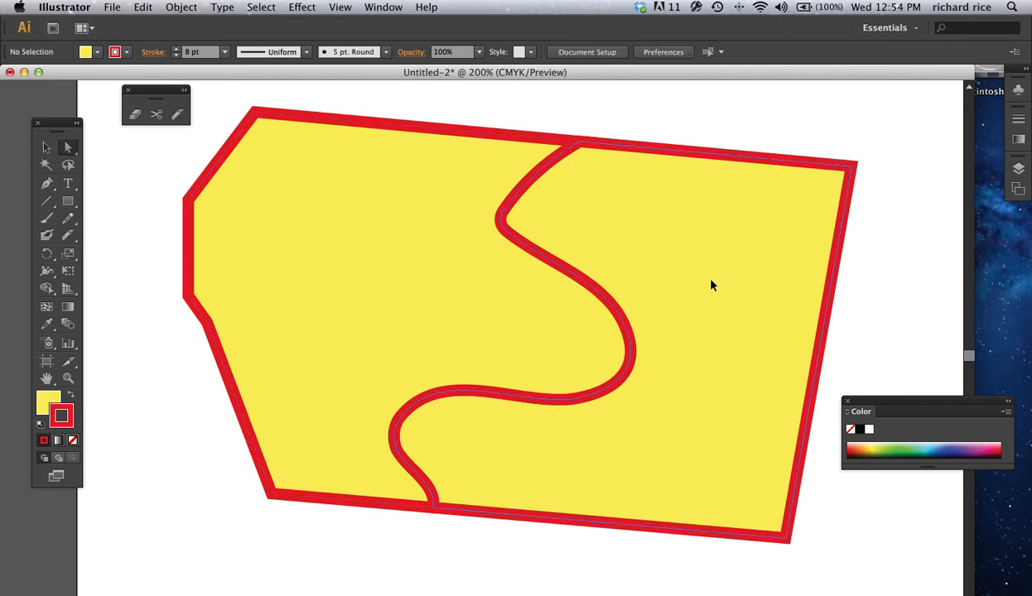
left_click_drag(711, 286, 816, 334)
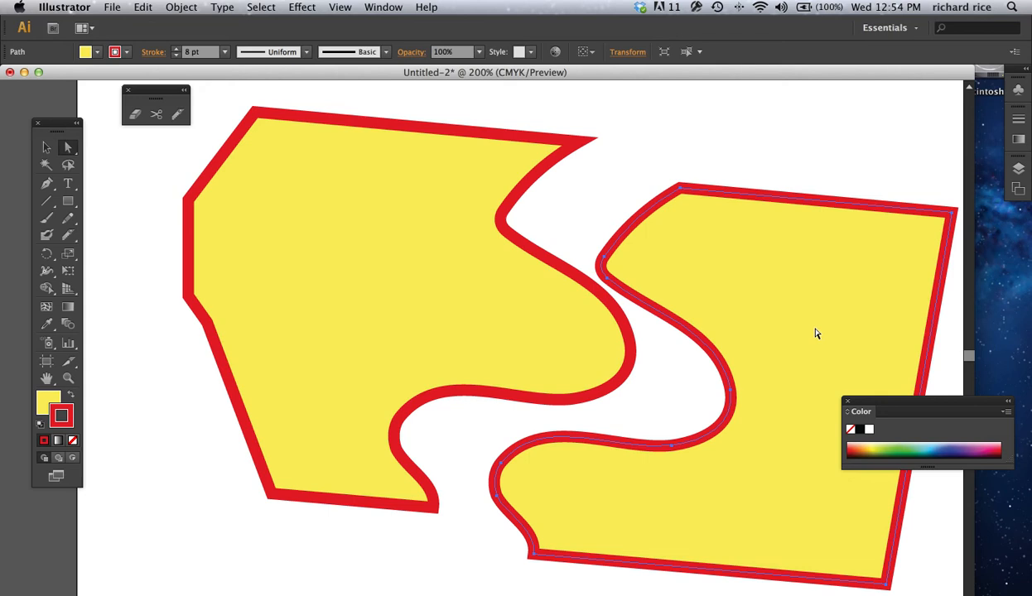
- Undo the right piece's move and the wavy Knife cut
key("super+z")
key("super+z")
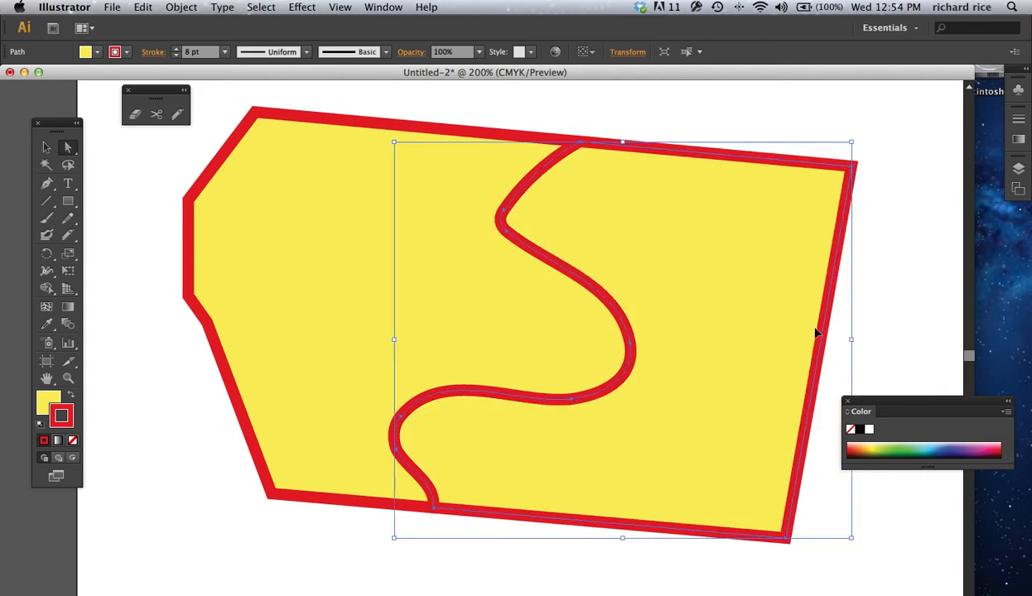
key("super+z")
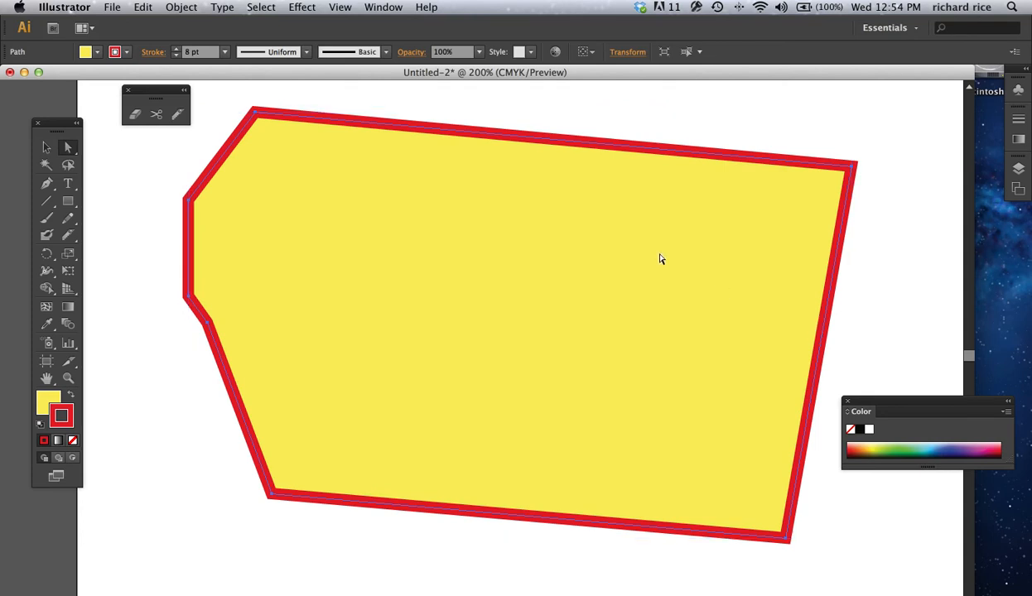
- Slice the shape with a zigzag Knife stroke from top edge to bottom edge and pull the left piece away from the right one
left_click(178, 114)
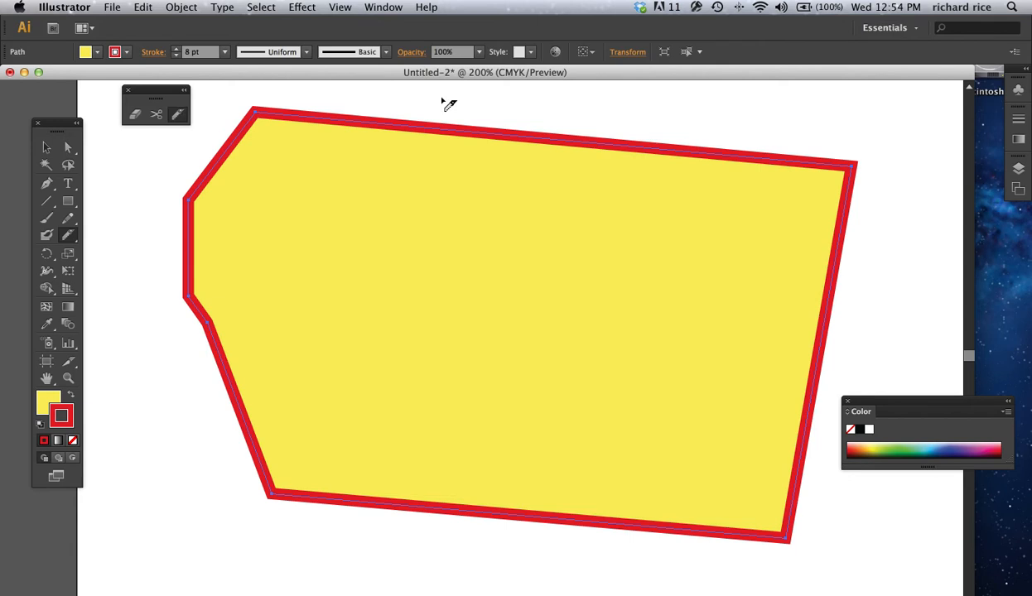
mouse_move(442, 100)
left_mouse_down()
mouse_move(728, 257)
mouse_move(433, 336)
mouse_move(622, 410)
mouse_move(654, 440)
mouse_move(422, 564)
left_mouse_up()
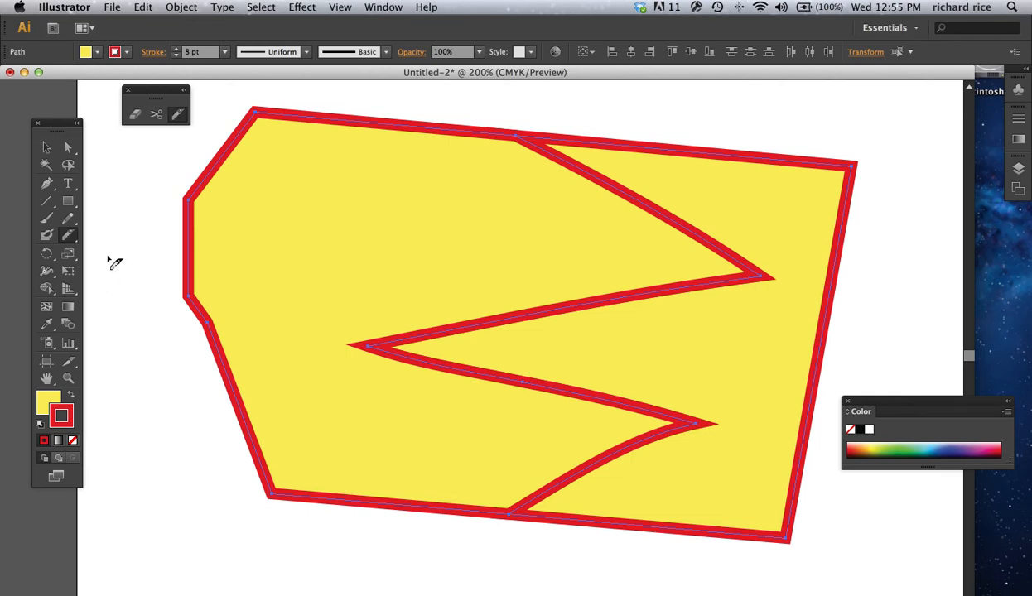
left_click(67, 146)
left_click_drag(771, 229, 848, 240)
left_click(285, 477)
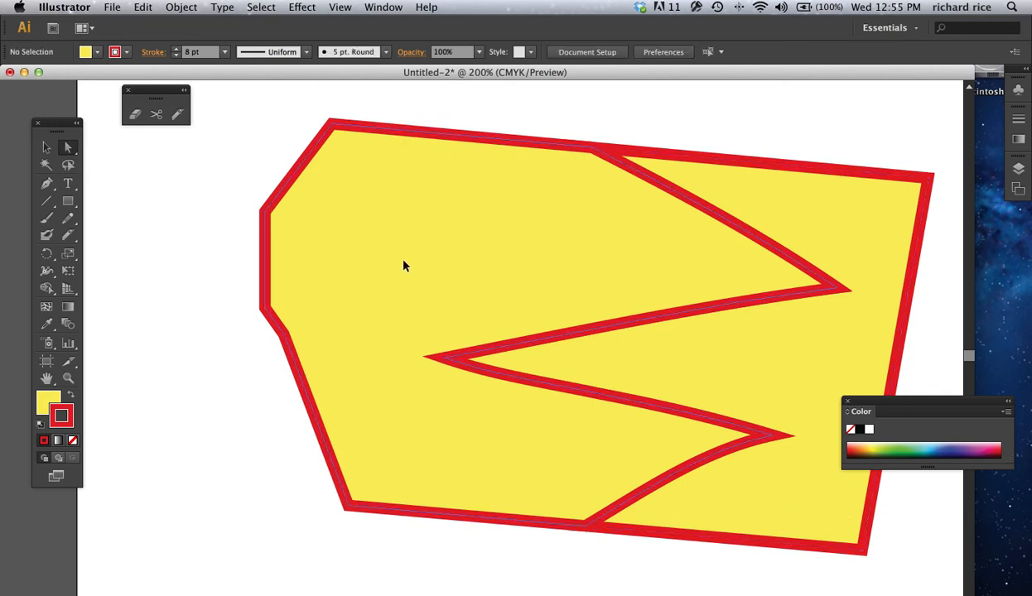
left_click_drag(381, 263, 270, 264)
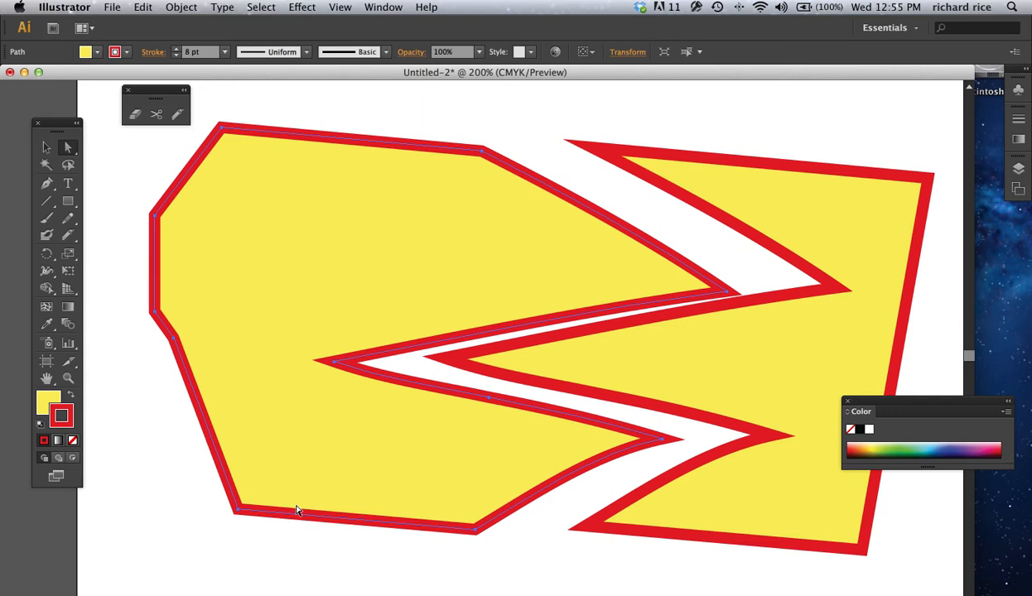
- Undo the moves of the pieces and the zigzag Knife cut
key("ctrl+z")
key("ctrl+z")
key("ctrl+z")
key("ctrl+z")
key("ctrl+z")
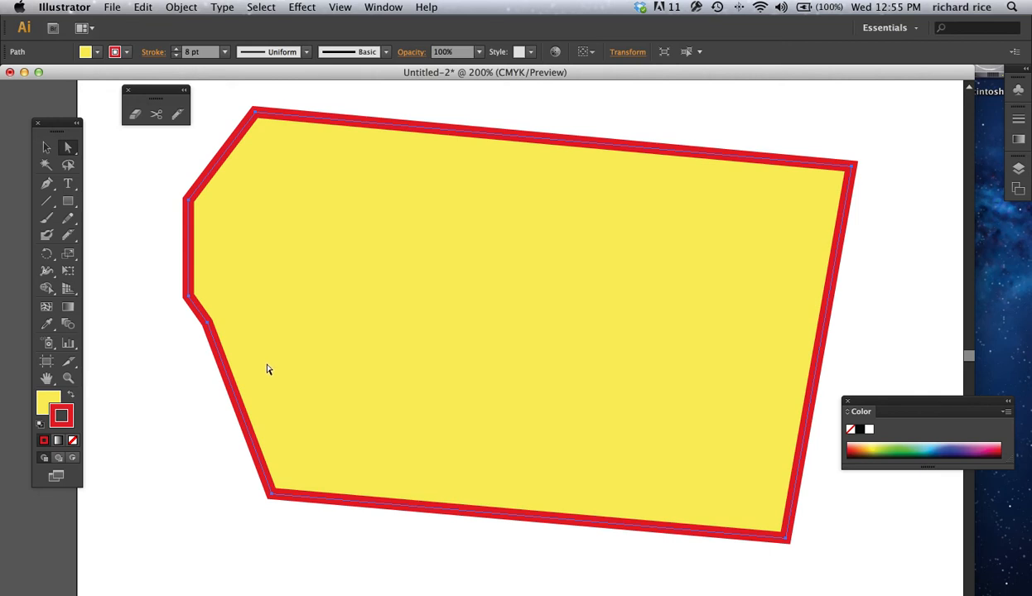
- Slice the shape along a straight slanted Knife line from top edge to bottom edge and move the left piece away
left_click(179, 119)
left_click(177, 114)
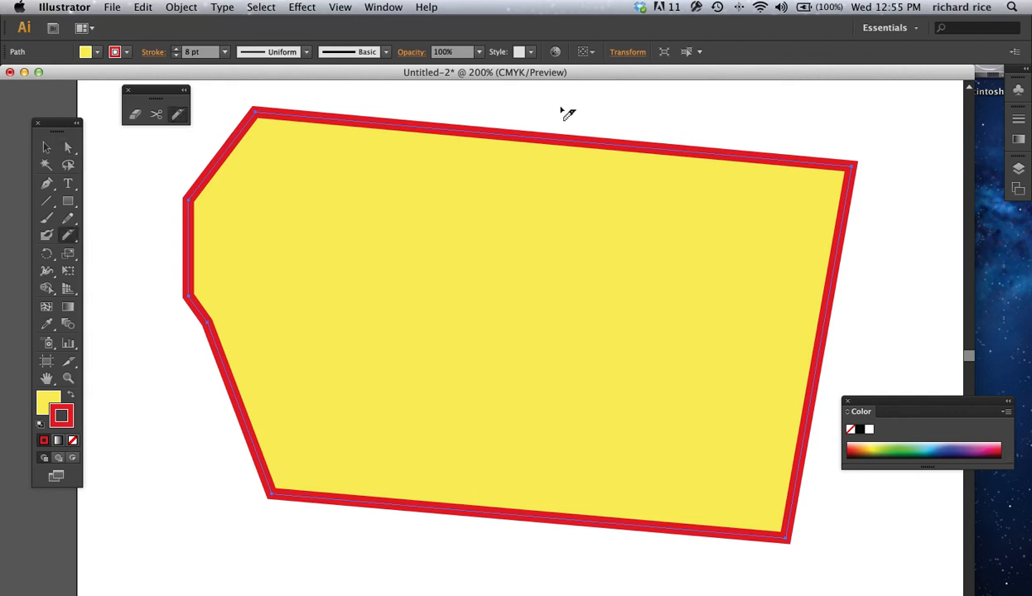
left_click_drag(560, 108, 371, 569)
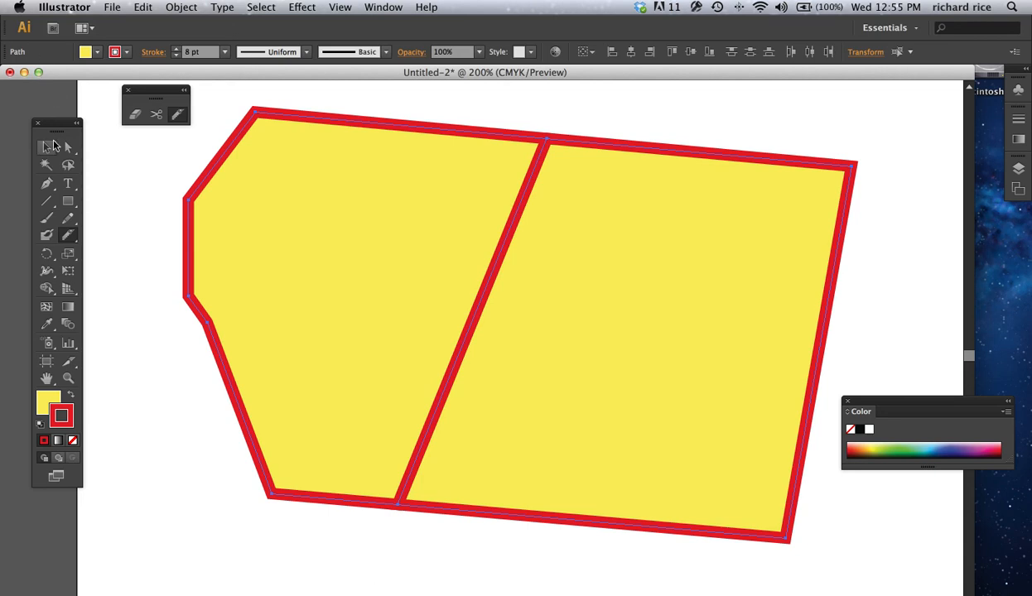
left_click(68, 147)
left_click(131, 243)
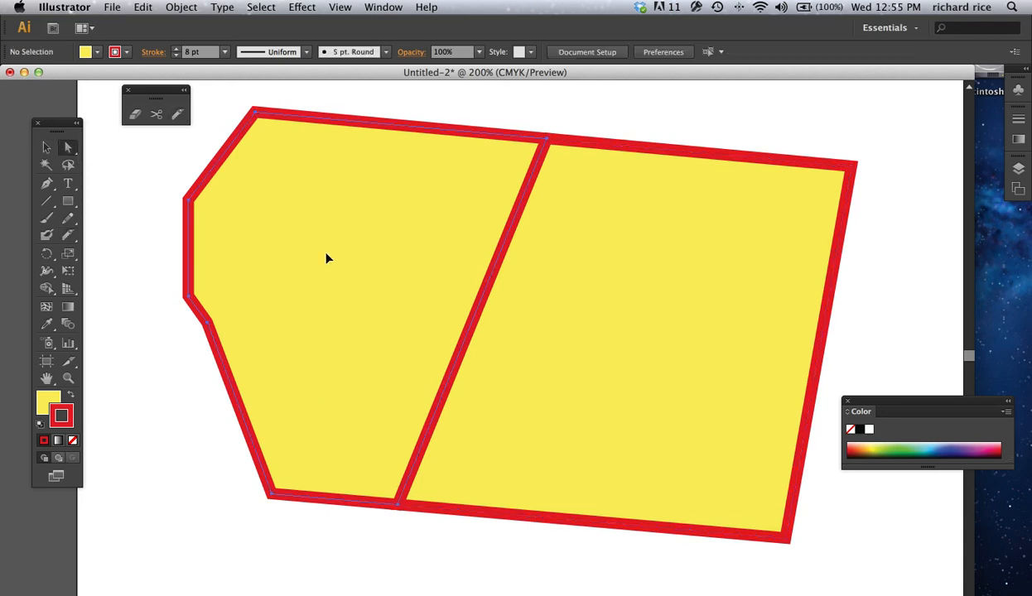
left_click_drag(326, 259, 254, 258)
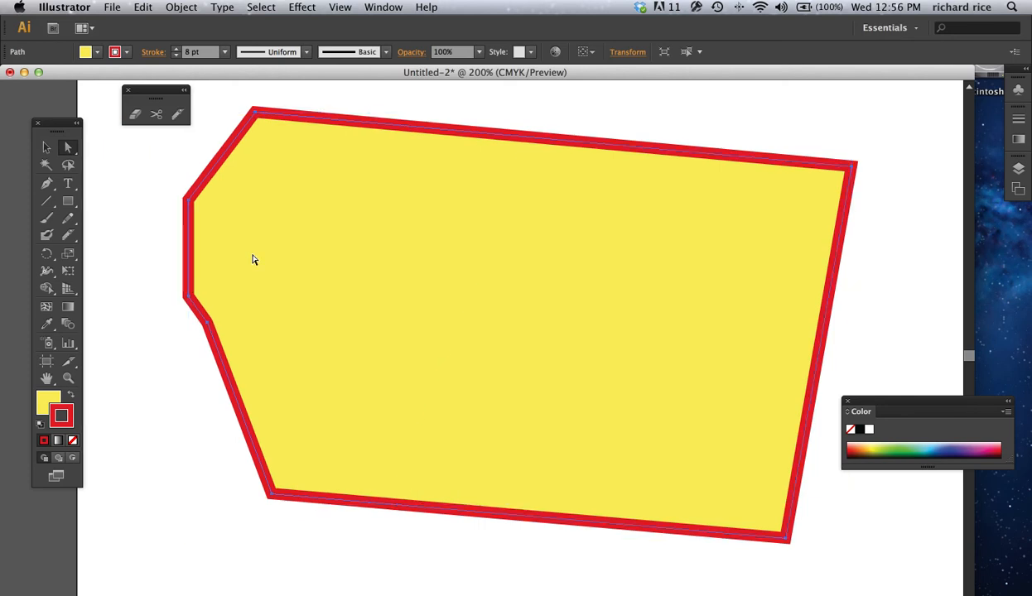
- Choose the Eraser tool and try out its brush size, enlarging it strongly and shrinking it back to a small circle
left_click(137, 121)
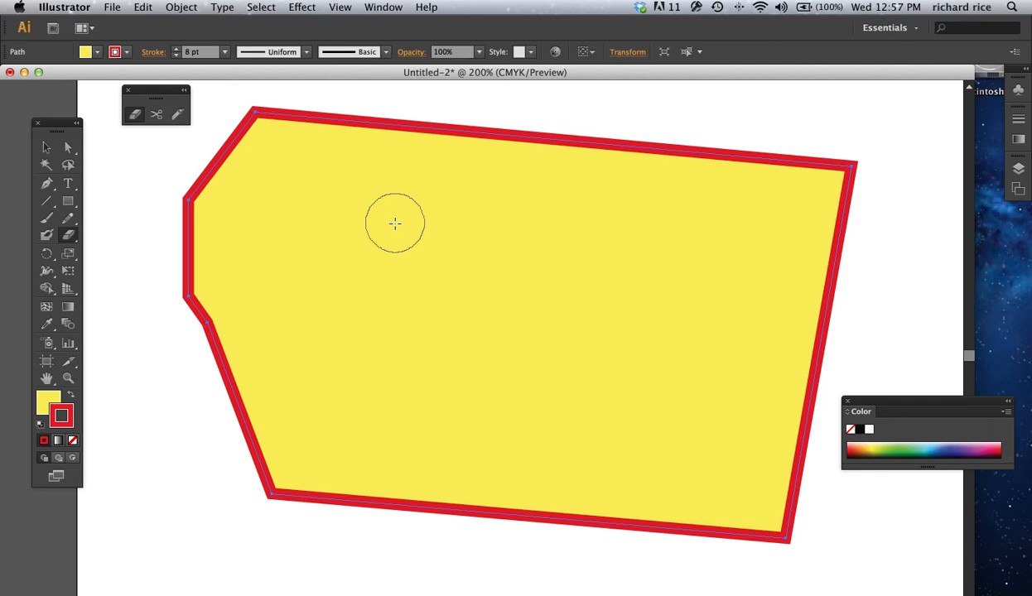
key("bracketright")
key("bracketright")
key("bracketright")
key("bracketright")
key("bracketright")
key("bracketright")
key("bracketright")
key("bracketright")
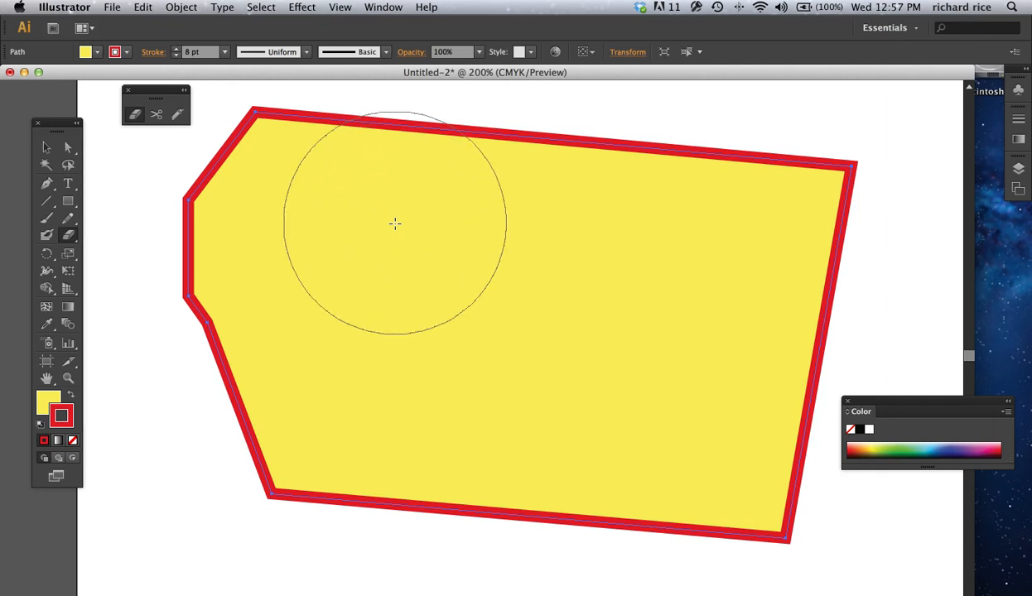
key("bracketleft")
key("bracketleft")
key("bracketleft")
key("bracketleft")
key("bracketleft")
key("bracketleft")
key("bracketleft")
key("bracketleft")
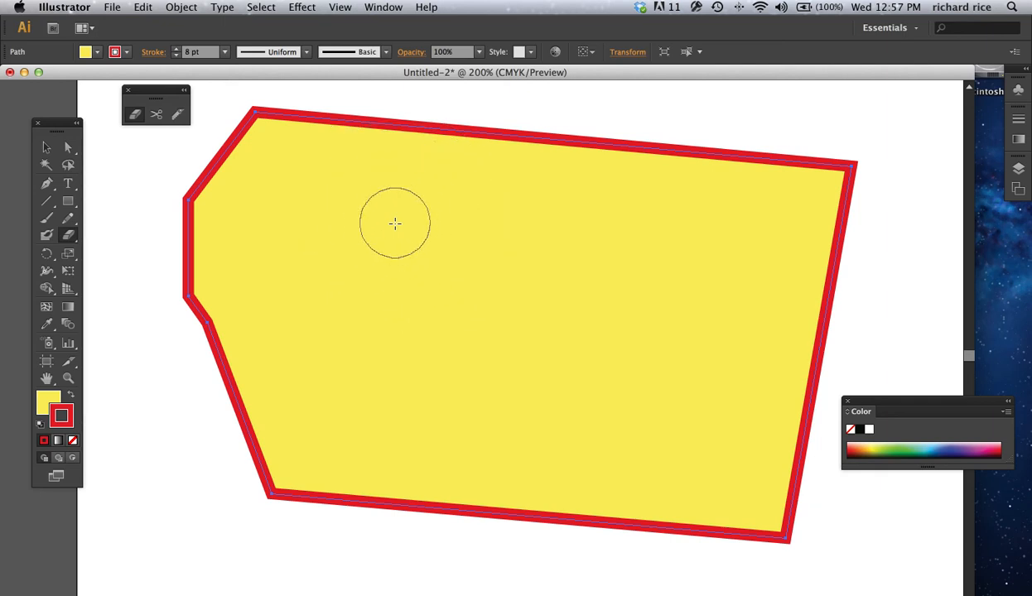
key("bracketleft")
- Enlarge the Eraser brush slightly and erase a winding band from the top edge through the bottom edge, splitting the shape in two
key("bracketright")
key("bracketright")
key("bracketright")
key("bracketright")
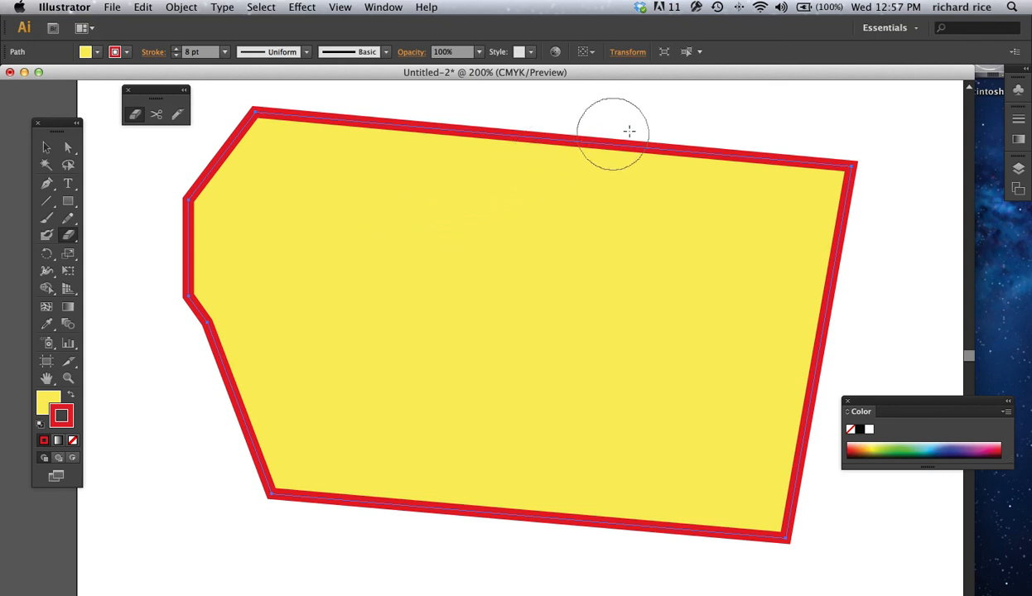
mouse_move(672, 129)
left_mouse_down()
mouse_move(449, 190)
mouse_move(584, 259)
mouse_move(441, 272)
mouse_move(414, 306)
mouse_move(604, 363)
mouse_move(462, 381)
mouse_move(539, 491)
mouse_move(465, 512)
mouse_move(443, 557)
mouse_move(376, 571)
left_mouse_up()
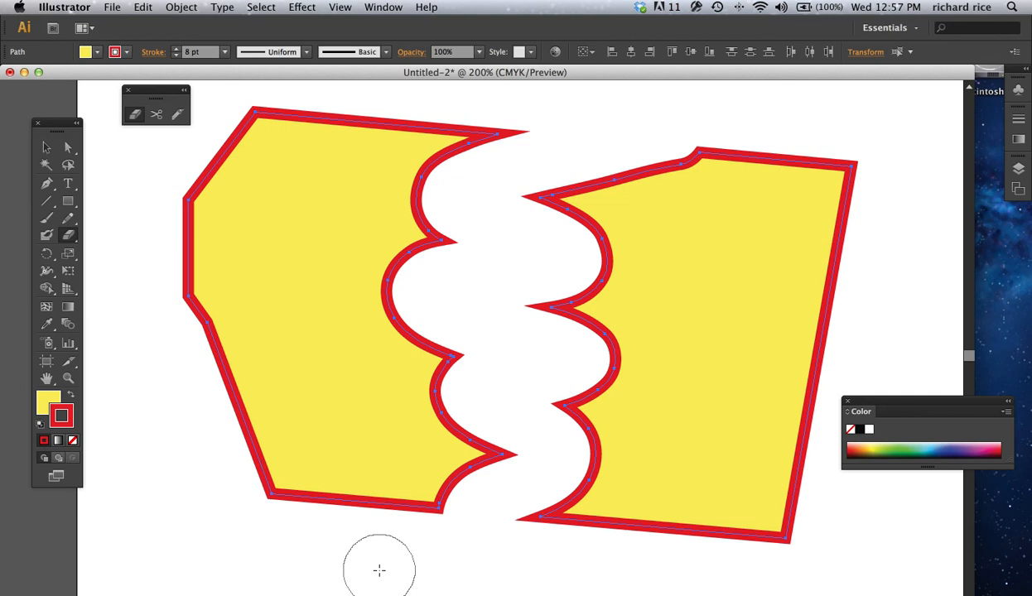
- Undo the winding erasure, try erasing a straight diagonal band across the shape from top right to lower left, and undo it
key("super+z")
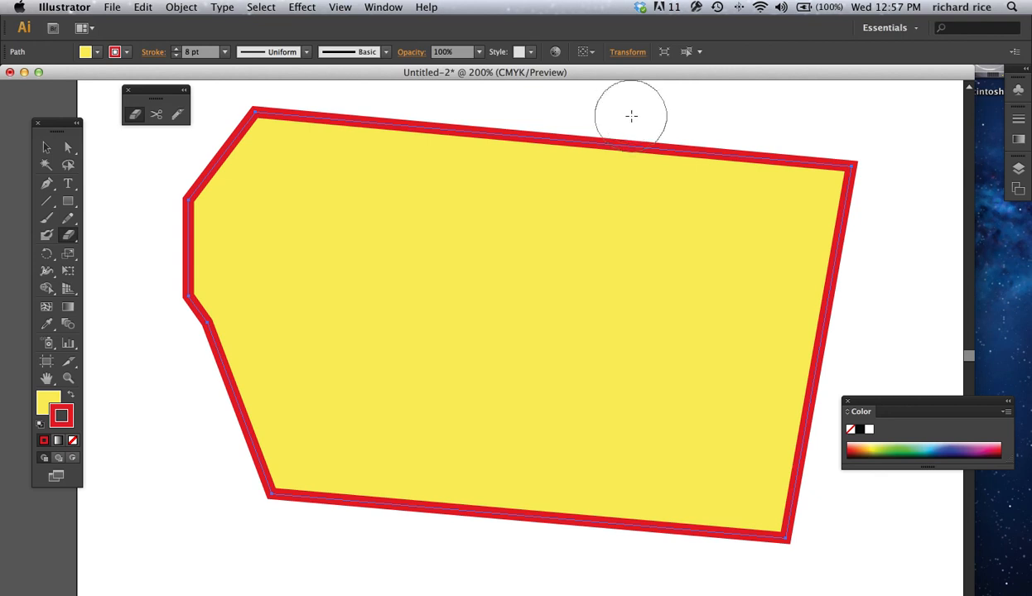
mouse_move(632, 116)
left_mouse_down()
mouse_move(371, 495)
mouse_move(310, 558)
left_mouse_up()
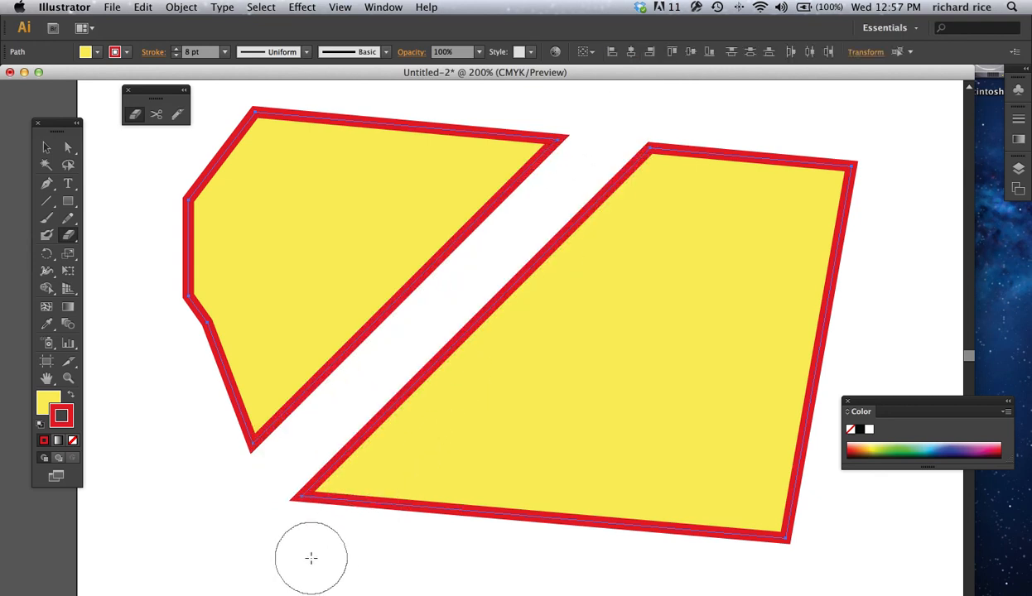
key("super+z")
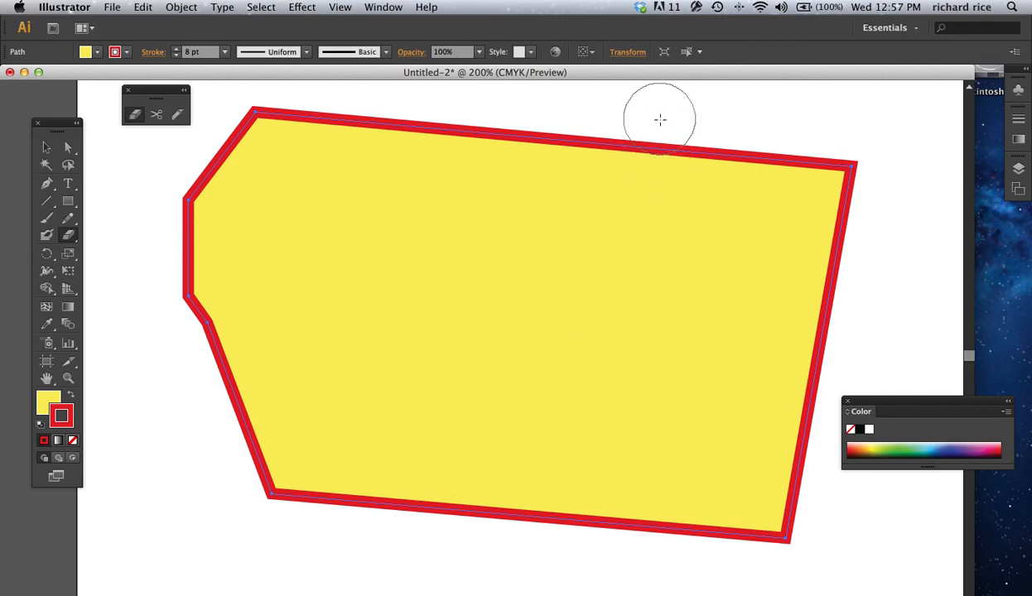
- Try erasing a large irregular notch out of the shape's top edge with the Eraser and undo it
mouse_move(660, 120)
left_mouse_down()
mouse_move(641, 189)
mouse_move(627, 191)
mouse_move(590, 143)
mouse_move(472, 174)
mouse_move(589, 147)
mouse_move(576, 210)
mouse_move(516, 213)
mouse_move(553, 260)
mouse_move(566, 306)
mouse_move(493, 385)
mouse_move(450, 353)
mouse_move(456, 323)
mouse_move(535, 237)
mouse_move(474, 193)
mouse_move(433, 131)
mouse_move(333, 125)
mouse_move(294, 144)
left_mouse_up()
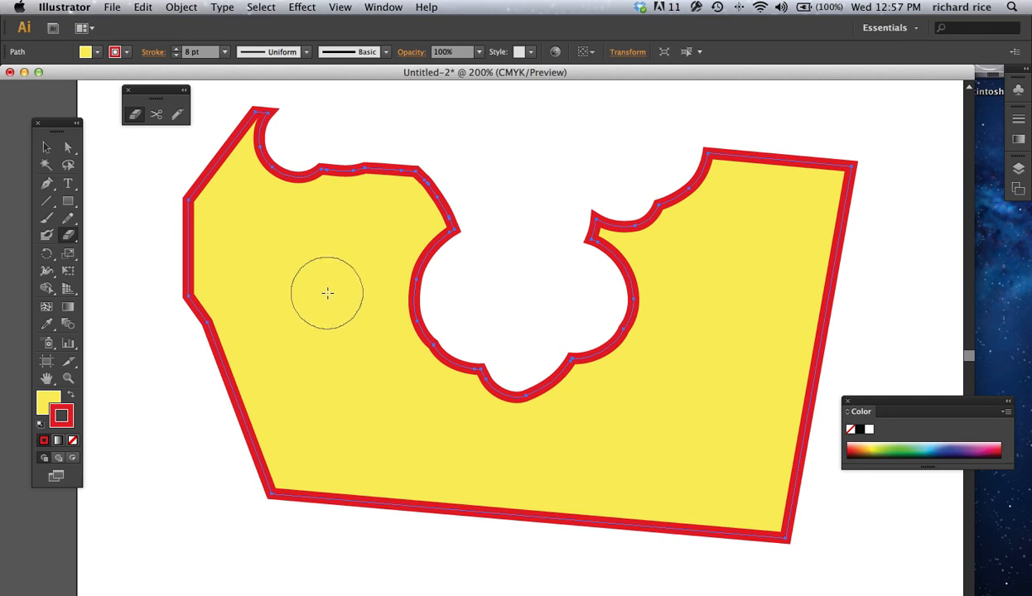
key("super+z")
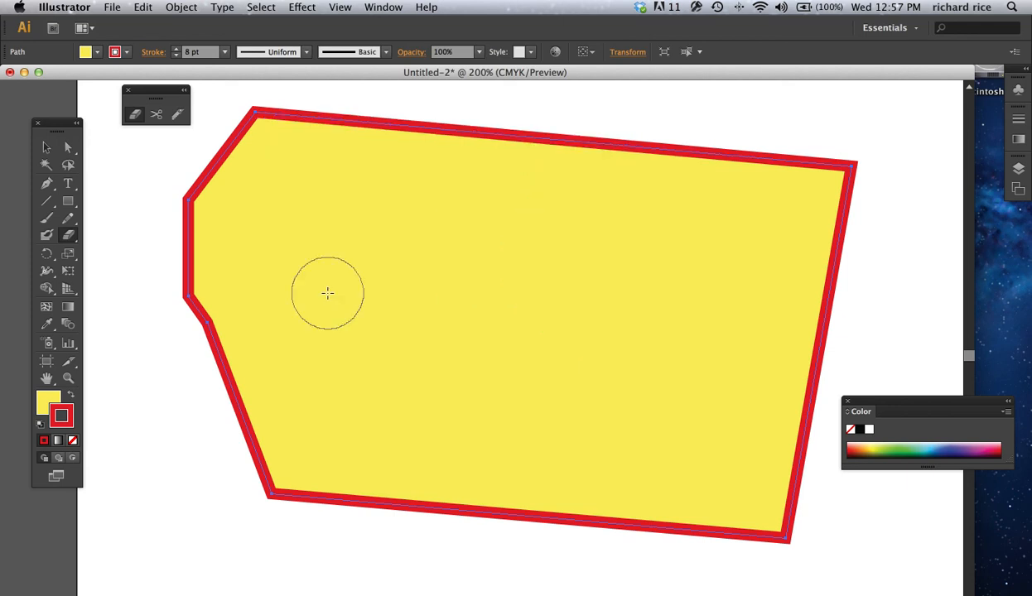
- Shrink the Eraser brush to a small circle and erase a thin wavy band from the shape's top edge through its bottom edge
key("bracketleft")
key("bracketleft")
key("bracketleft")
key("bracketleft")
key("bracketleft")
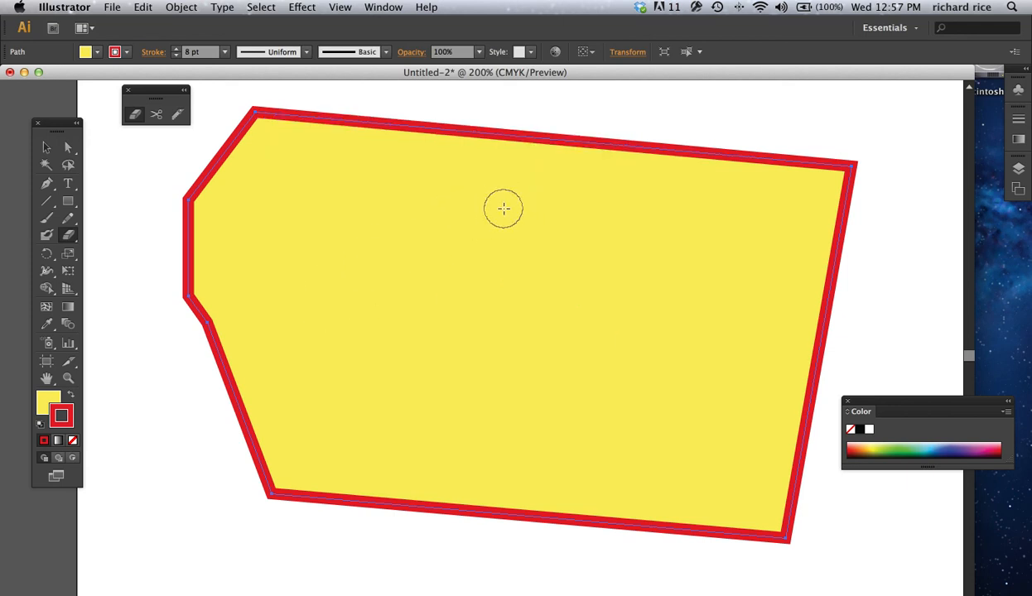
key("bracketleft")
key("bracketleft")
key("bracketleft")
mouse_move(575, 112)
left_mouse_down()
mouse_move(566, 199)
mouse_move(405, 296)
mouse_move(522, 334)
mouse_move(433, 411)
mouse_move(470, 481)
mouse_move(467, 522)
mouse_move(404, 566)
left_mouse_up()
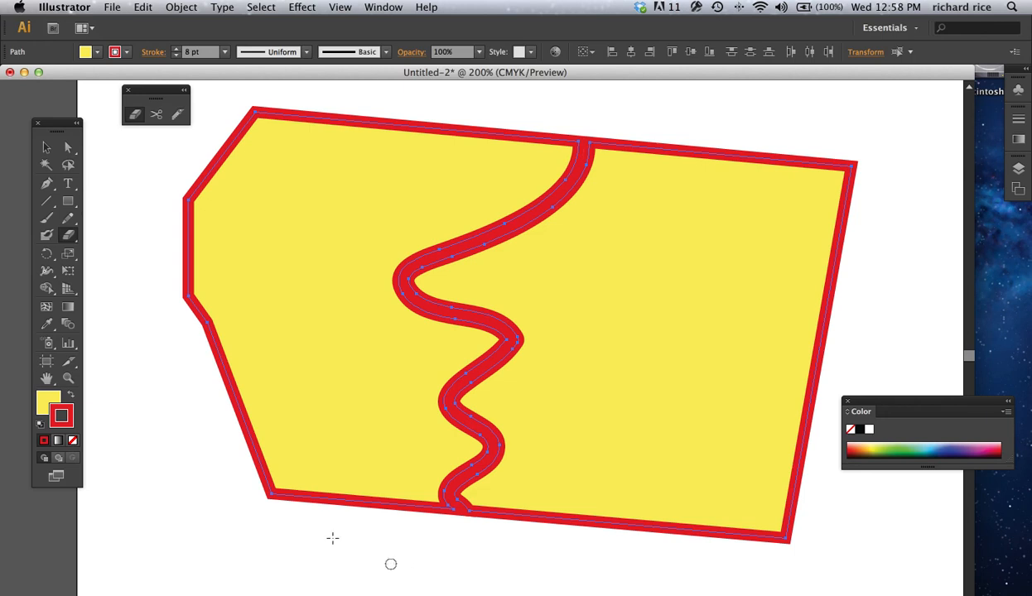
- Deselect everything and move the left piece away from the right piece with the Direct Selection tool
left_click(68, 148)
left_click(142, 230)
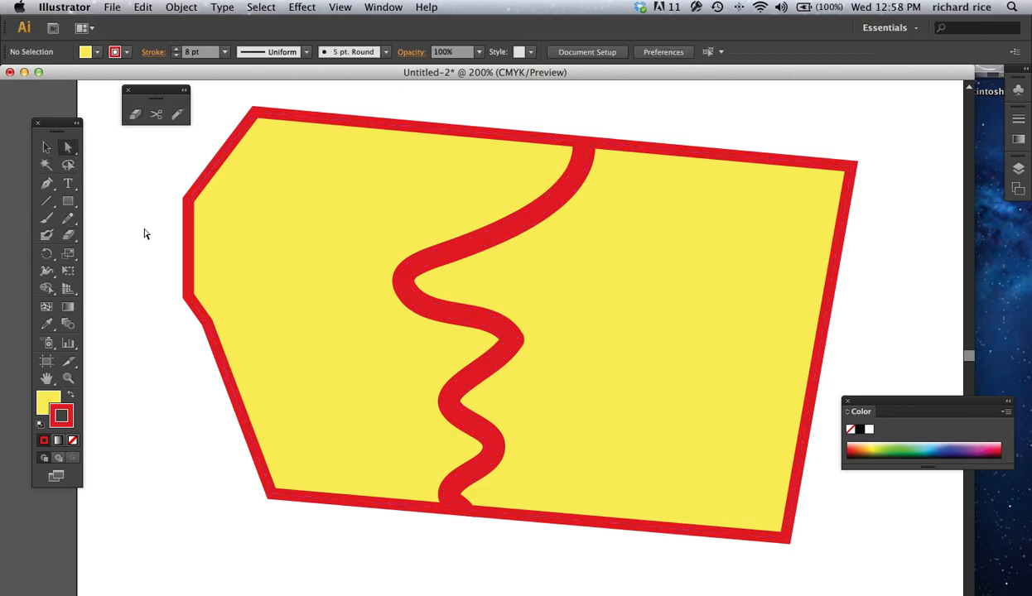
left_click_drag(342, 278, 256, 291)
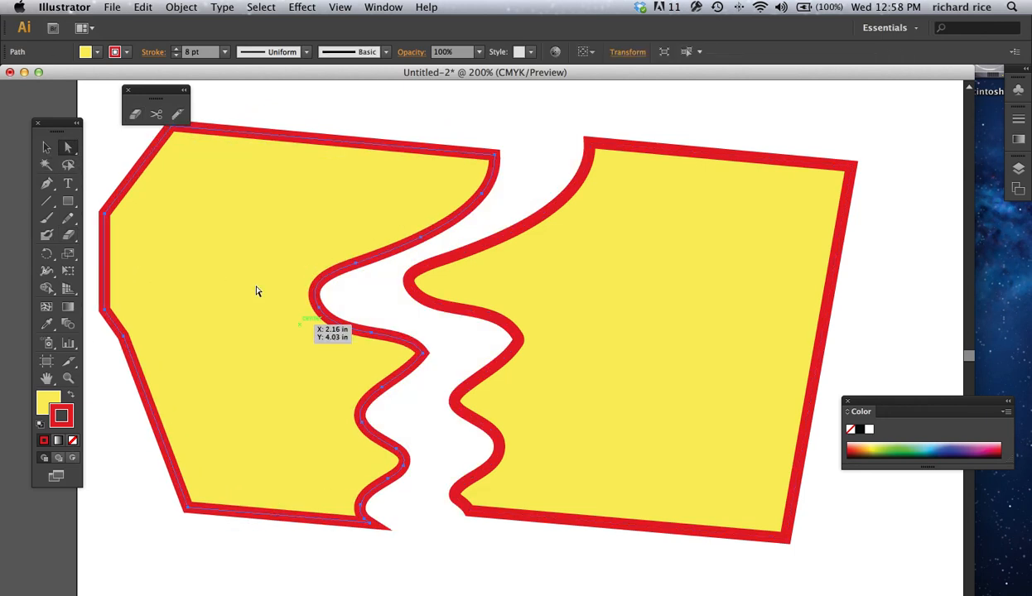